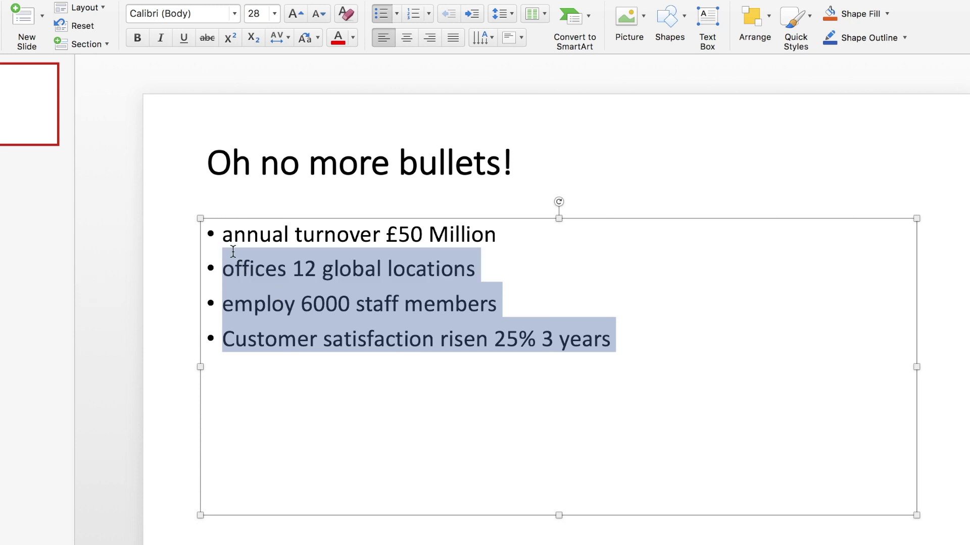
# - Turn off bullets on the four fact lines and shorten their text box to about 6.55 cm
pyautogui.click(381, 15)
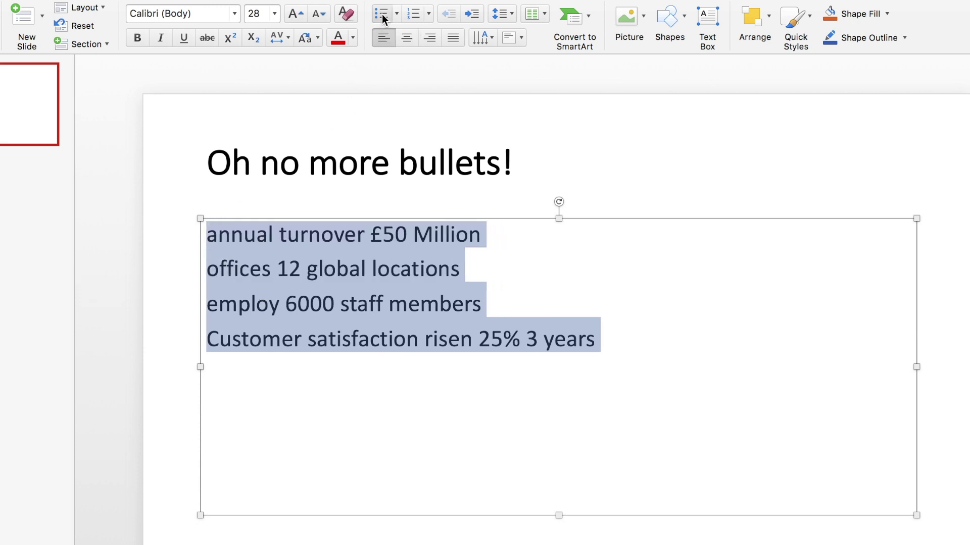
pyautogui.click(507, 294)
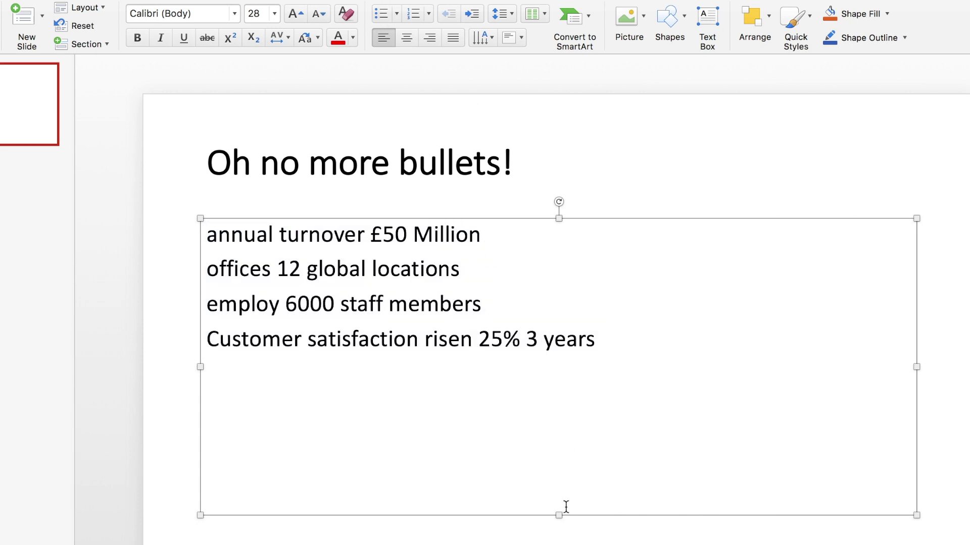
pyautogui.moveTo(560, 515); pyautogui.dragTo(550, 374)
# - Remove the 'annual turnover £50 Million' line from the body list
pyautogui.click(485, 235)
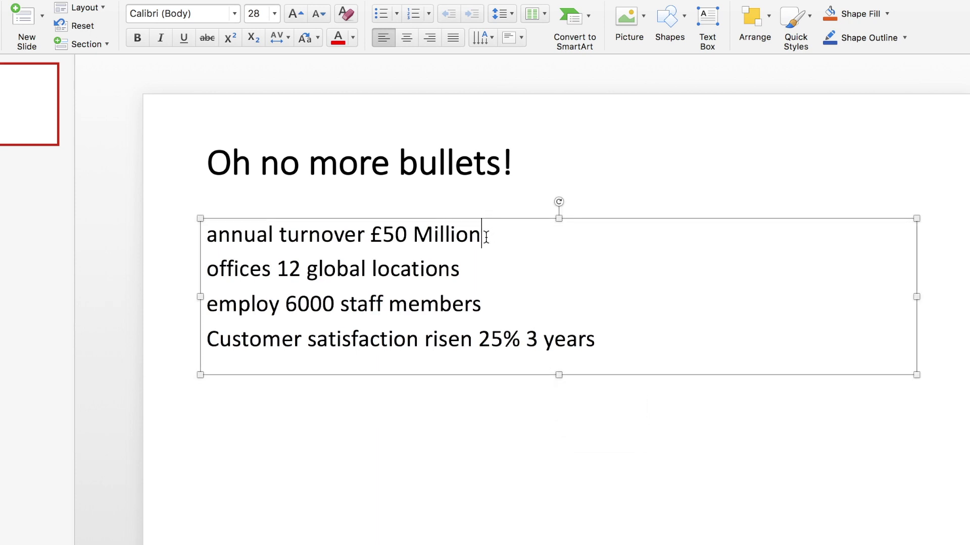
pyautogui.moveTo(486, 238); pyautogui.dragTo(218, 235)
pyautogui.press('super+c')
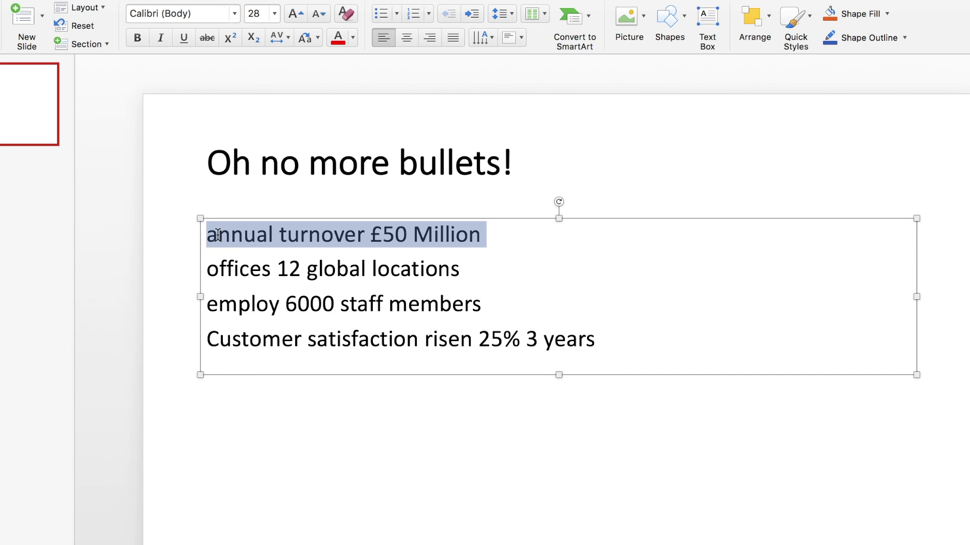
pyautogui.press('BackSpace')
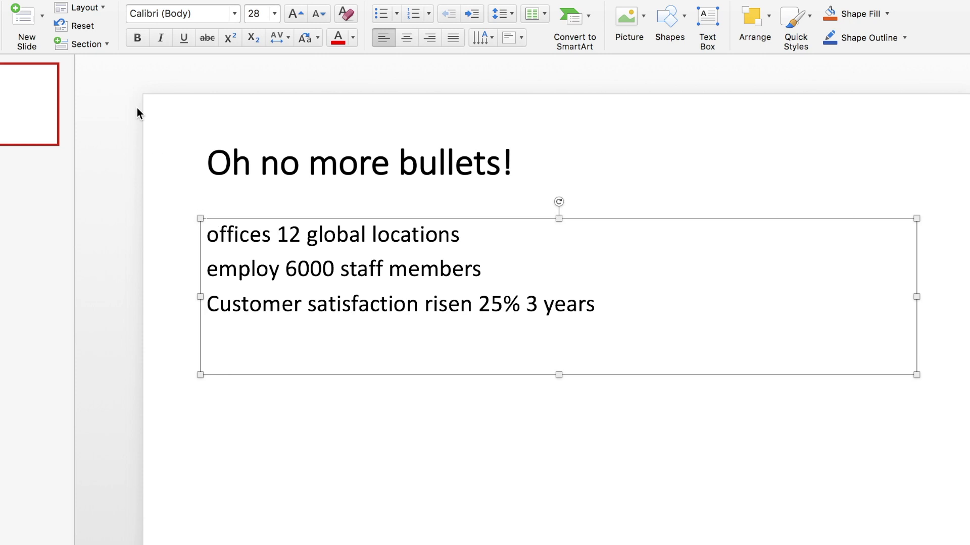
pyautogui.click(124, 192)
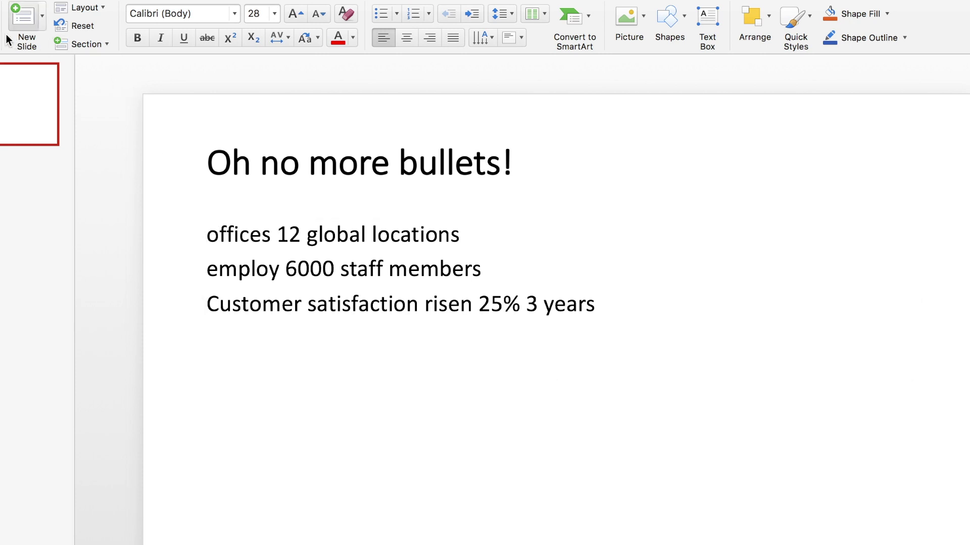
# - Paste the line into a new text box below the list and select '£50 Million'
pyautogui.click(20, 0)
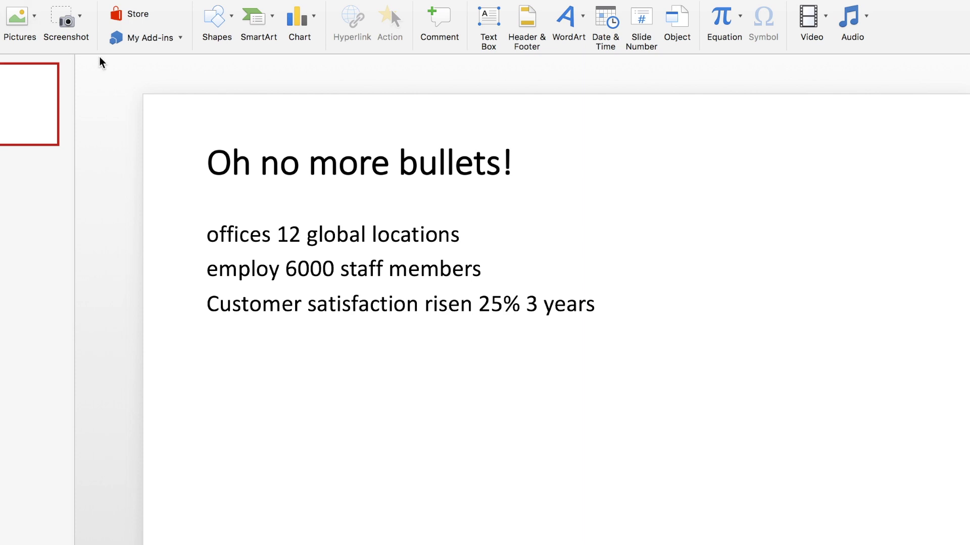
pyautogui.click(490, 21)
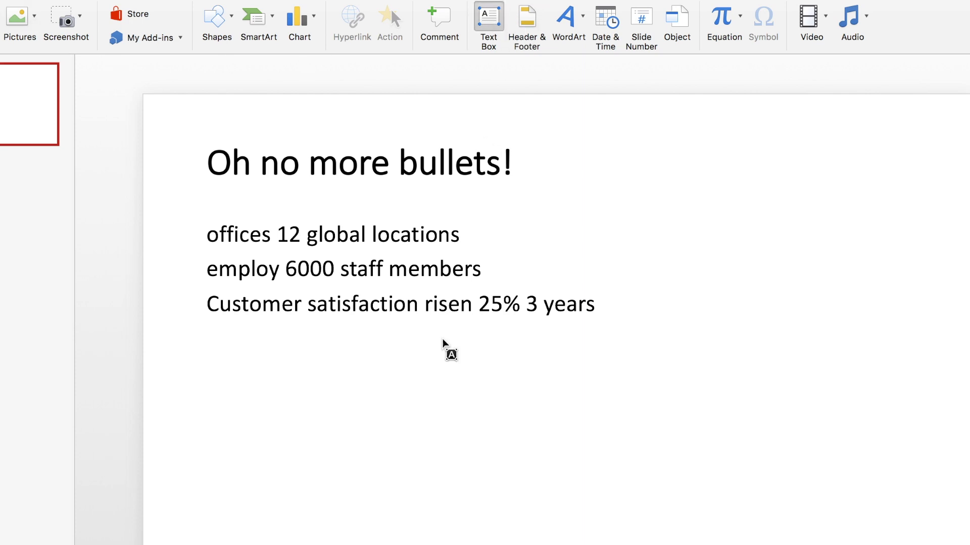
pyautogui.moveTo(316, 392); pyautogui.dragTo(755, 510)
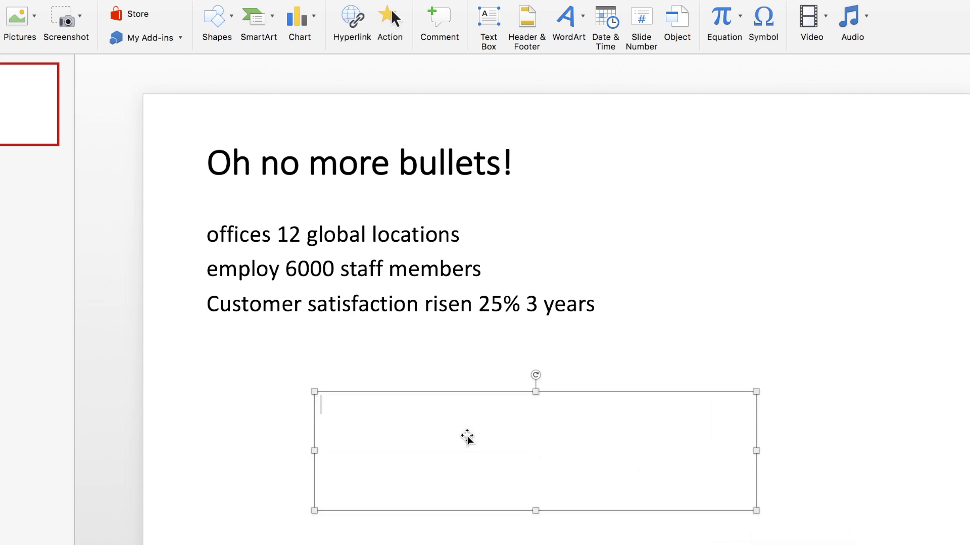
pyautogui.press('super+v')
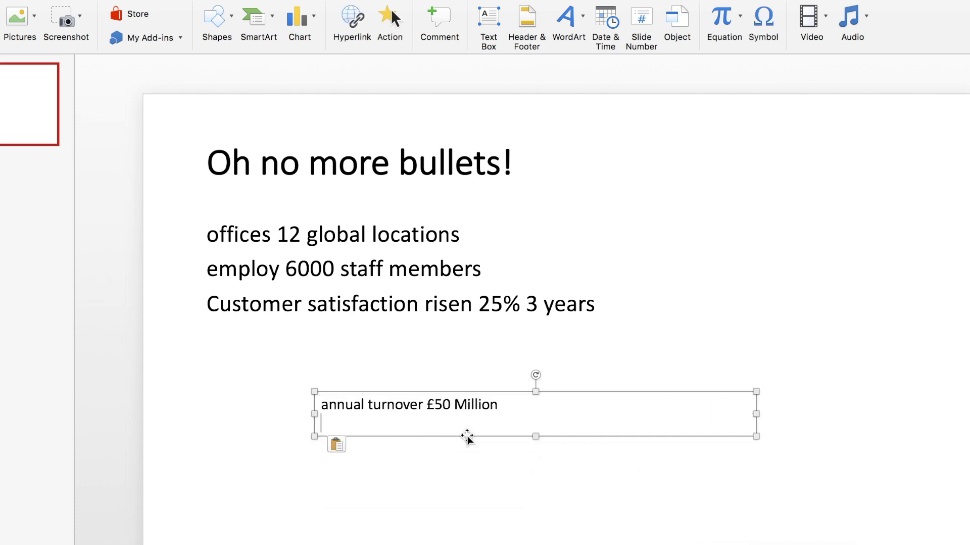
pyautogui.click(499, 407)
pyautogui.moveTo(497, 407); pyautogui.dragTo(430, 408)
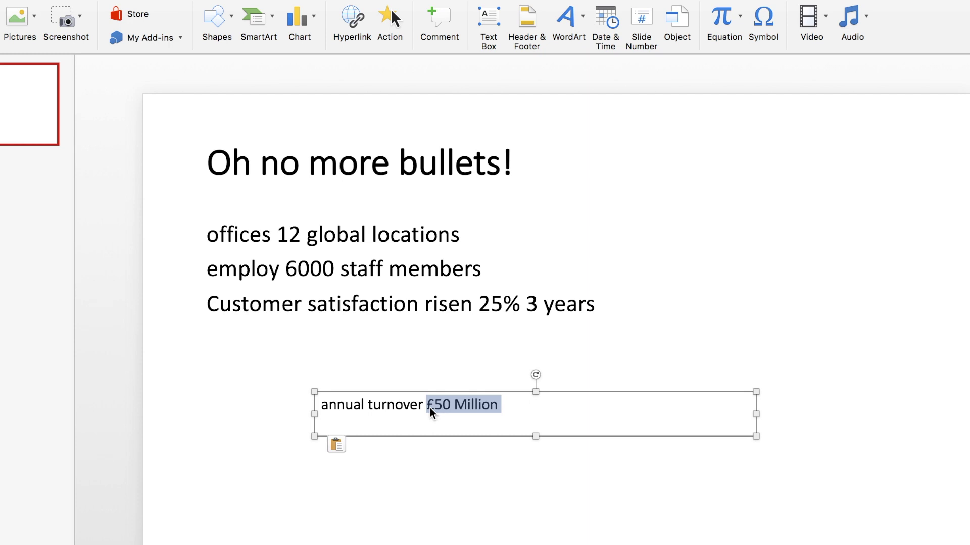
# - Make '£50 Million' bold, two sizes larger, and on its own line under 'annual turnover'
pyautogui.press('super+b')
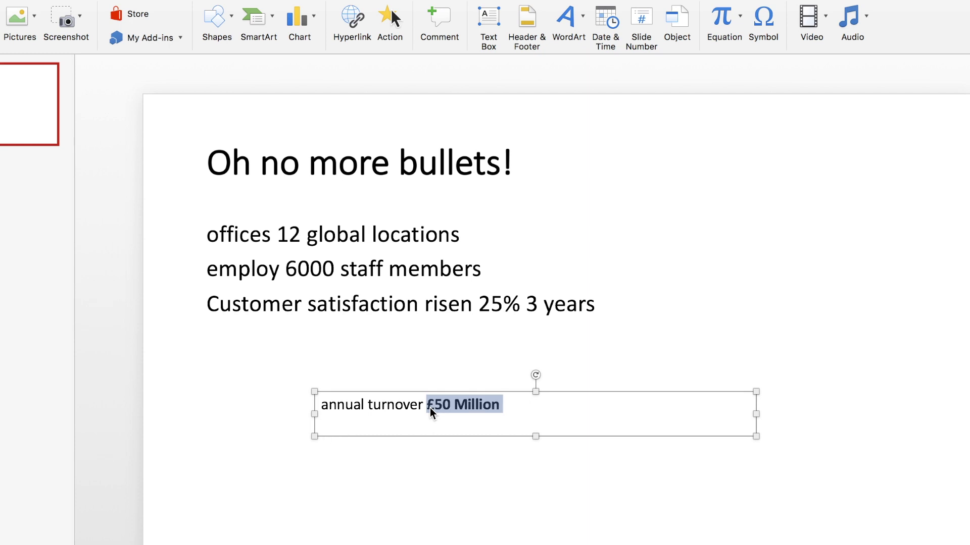
pyautogui.press('super+shift+period')
pyautogui.press('super+shift+period')
pyautogui.press('super+shift+period')
pyautogui.press('super+shift+period')
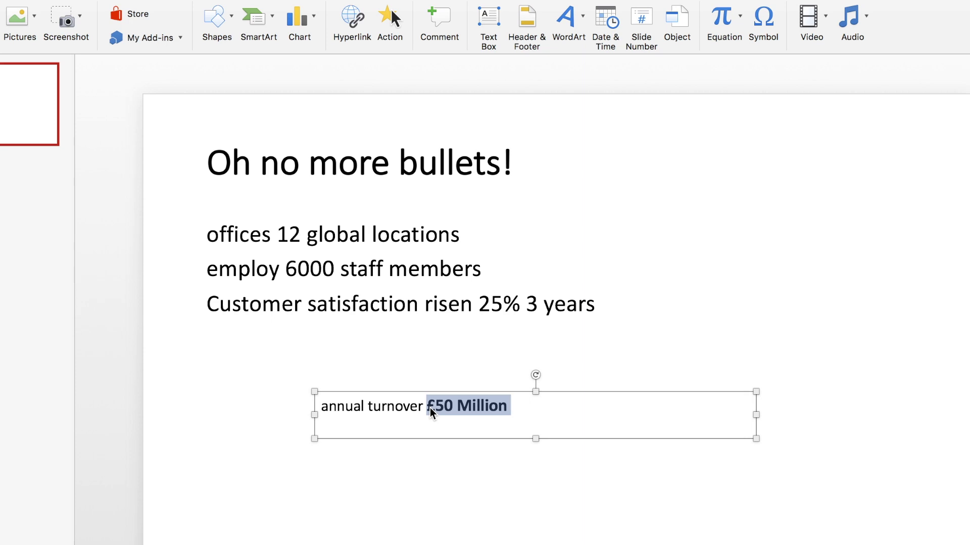
pyautogui.press('super+shift+period')
pyautogui.press('super+shift+period')
pyautogui.press('super+shift+period')
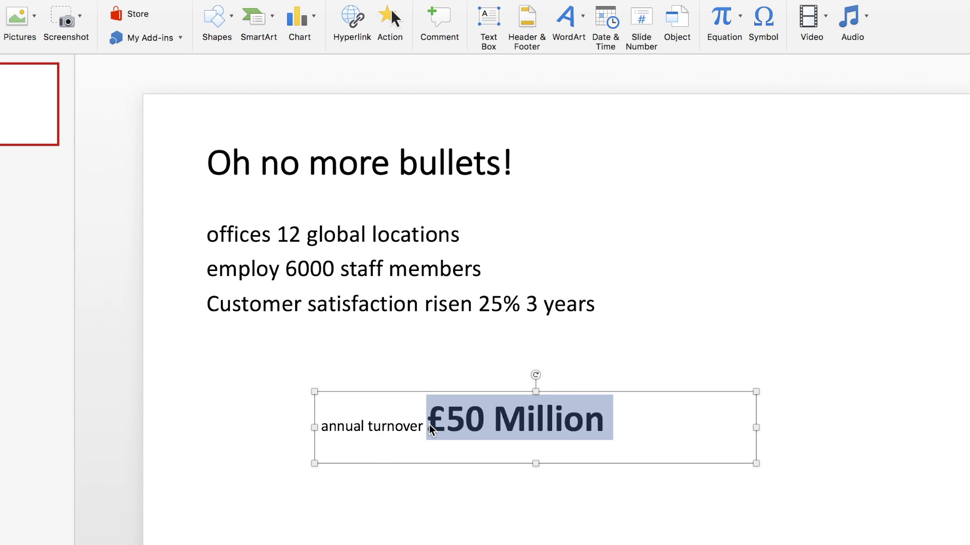
pyautogui.click(430, 429)
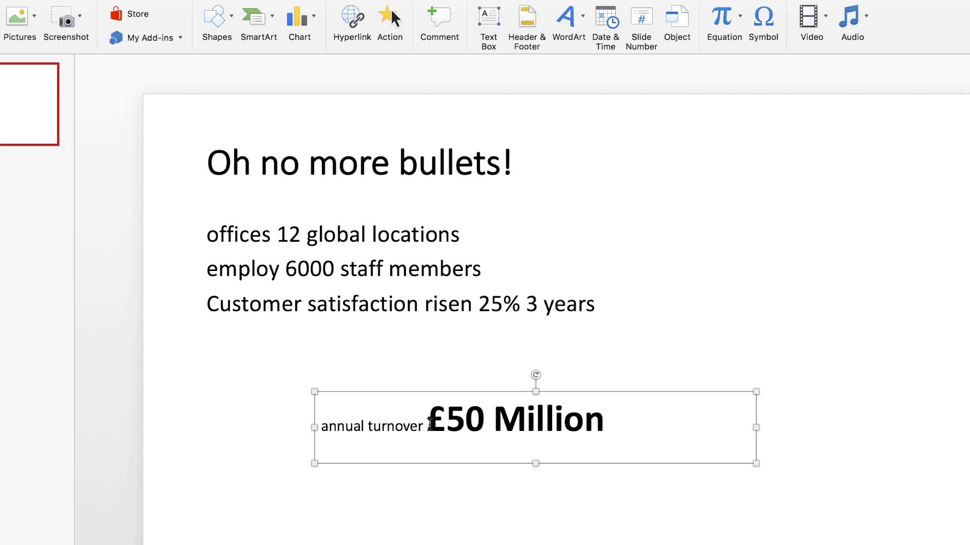
pyautogui.press('Return')
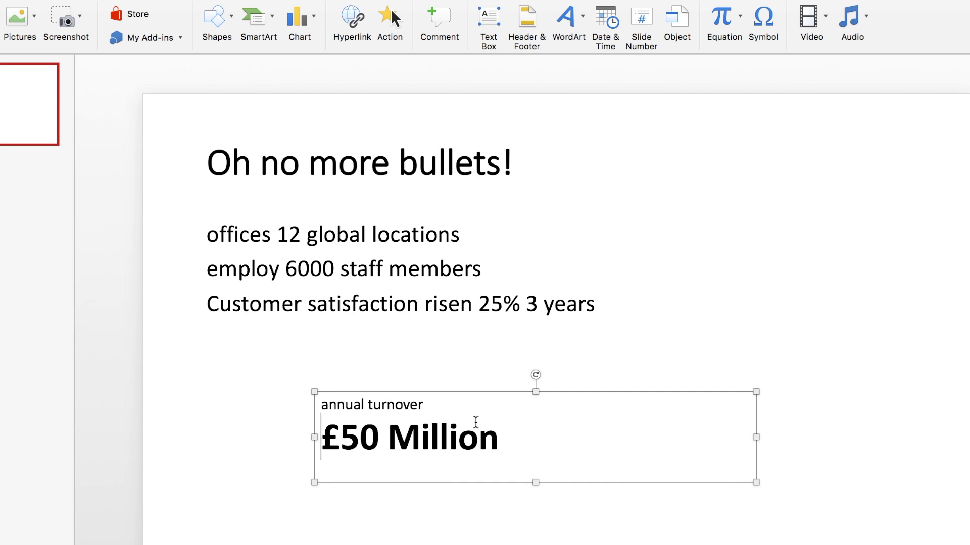
pyautogui.click(295, 451)
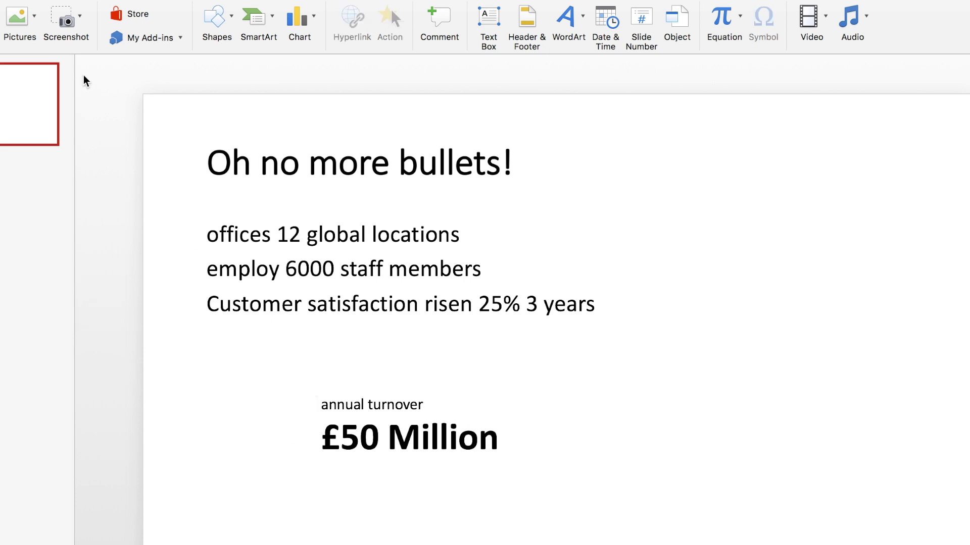
# - Insert the Money 2.png icon from the Colored folder onto the slide
pyautogui.click(29, 19)
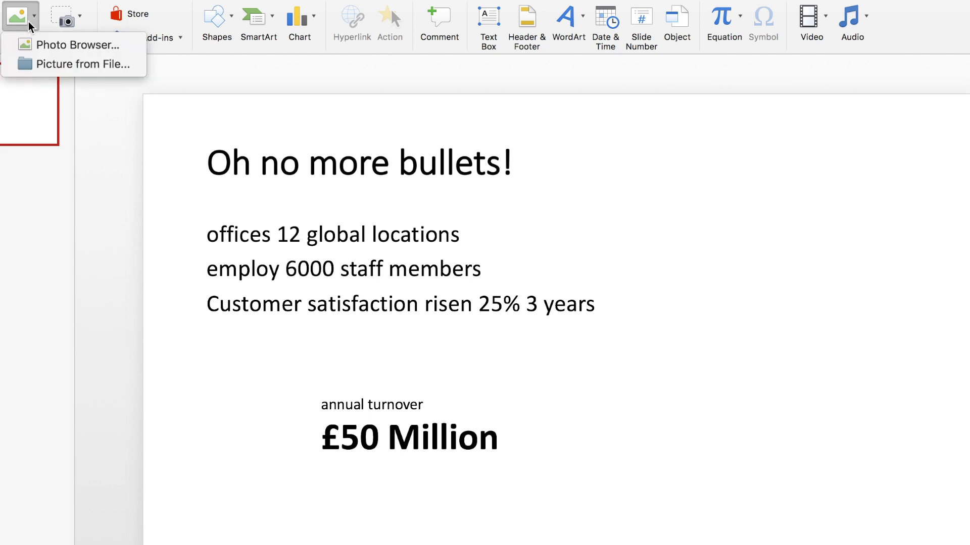
pyautogui.click(47, 64)
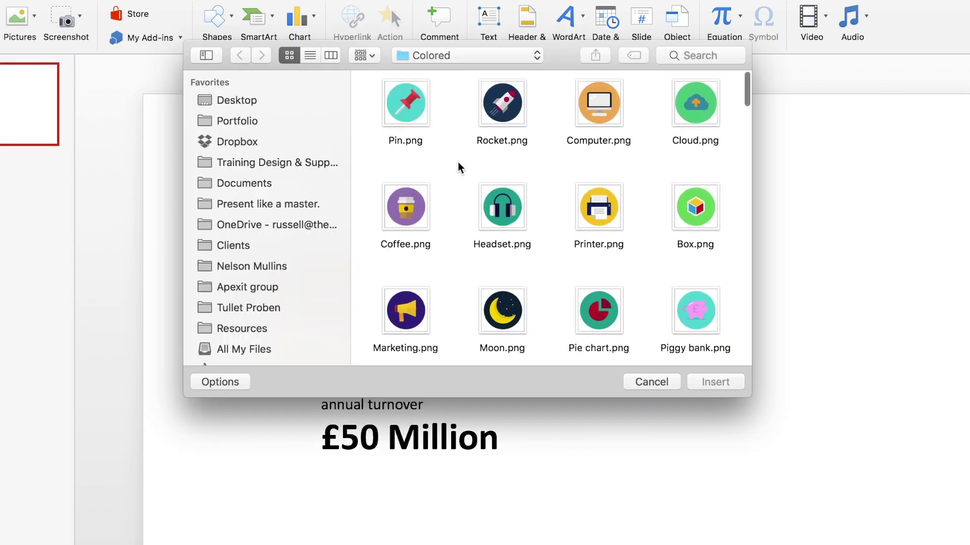
pyautogui.scroll(-5, 458, 163)
pyautogui.scroll(-7, 458, 163)
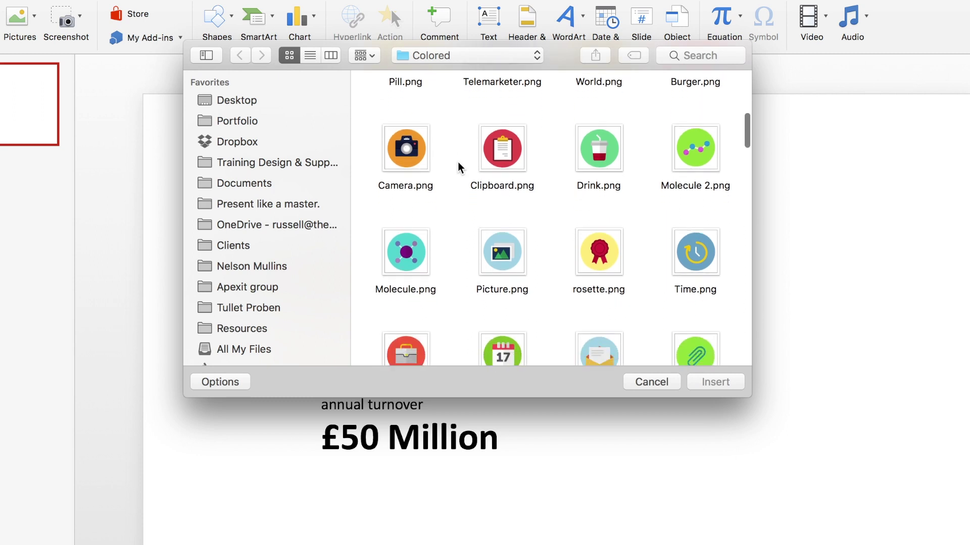
pyautogui.scroll(-8, 458, 163)
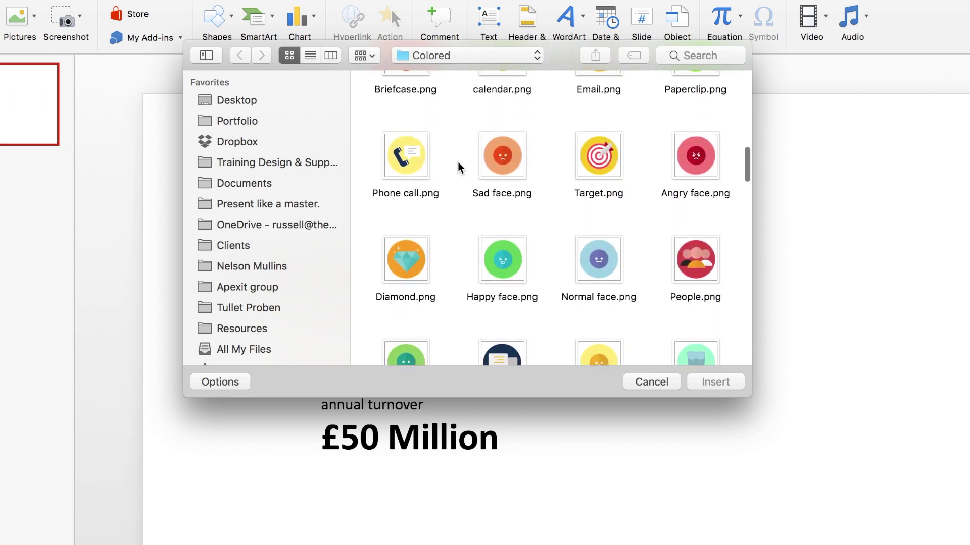
pyautogui.scroll(-10, 457, 165)
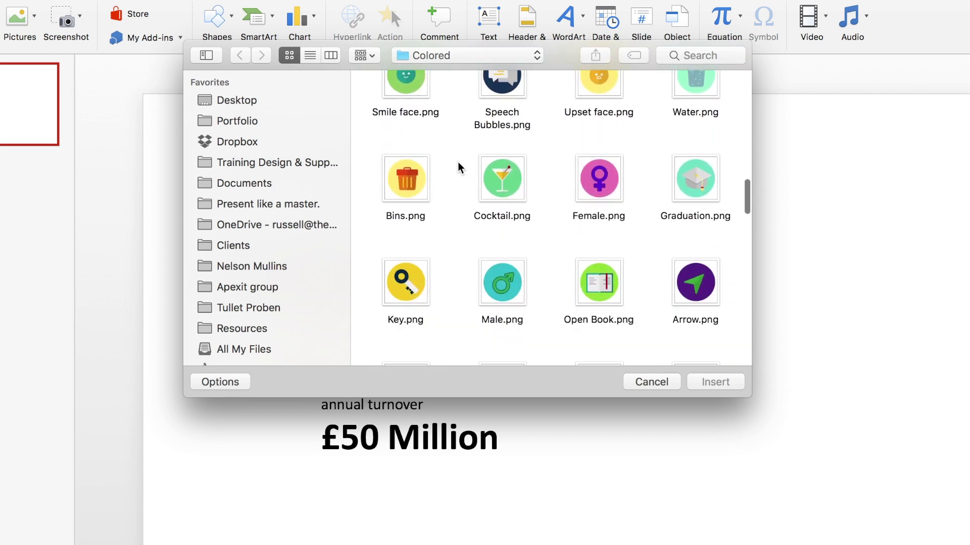
pyautogui.scroll(-7, 458, 164)
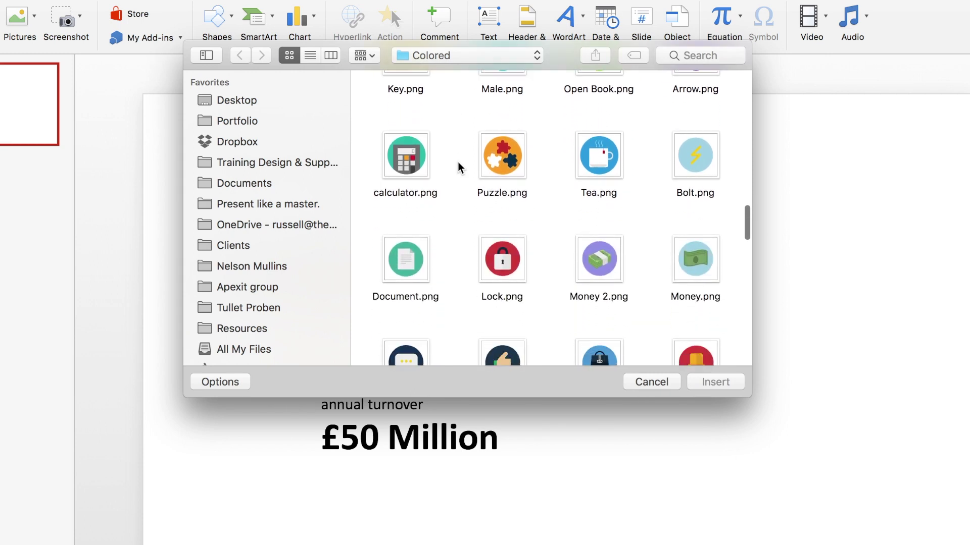
pyautogui.scroll(-2, 458, 162)
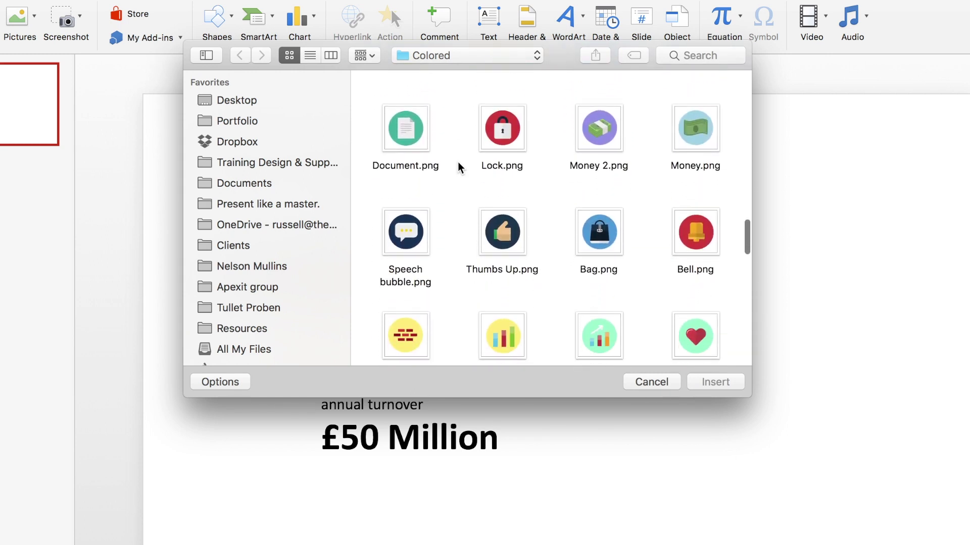
pyautogui.click(602, 134)
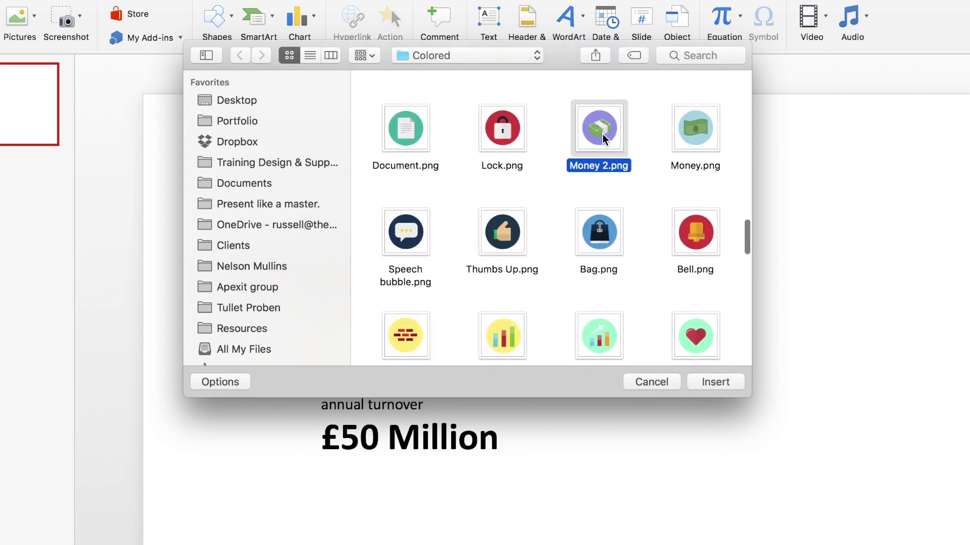
pyautogui.click(714, 383)
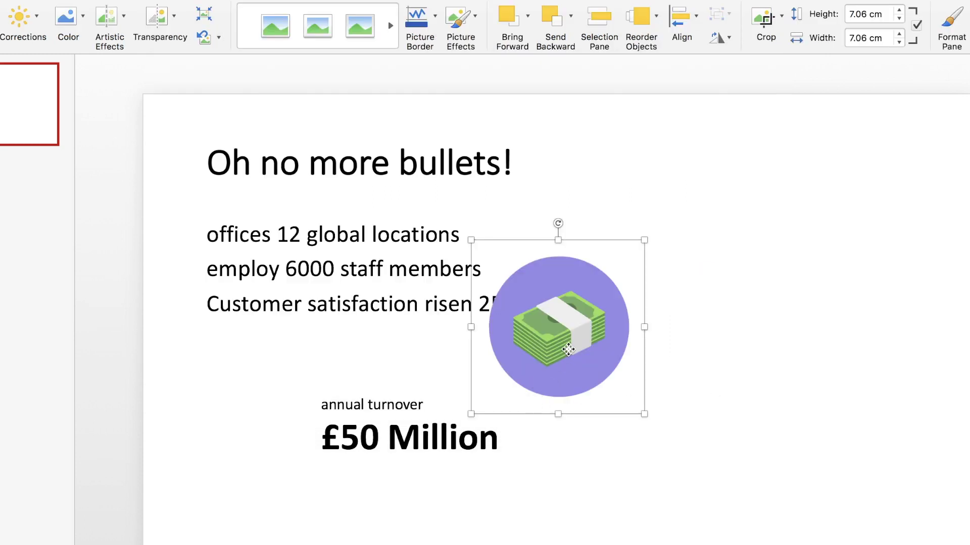
# - Move the money icon beside the turnover text and shrink it to about 4 cm
pyautogui.moveTo(569, 351); pyautogui.dragTo(233, 441)
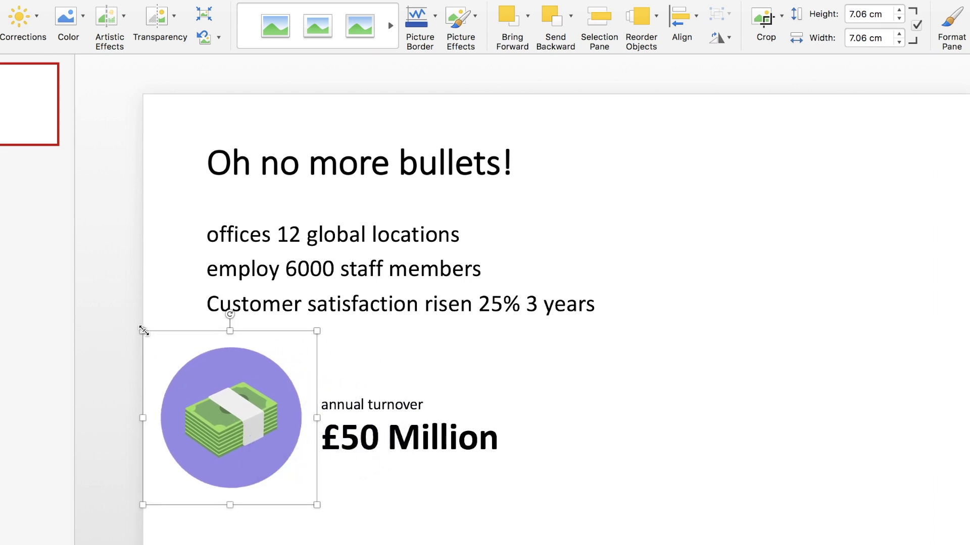
pyautogui.moveTo(143, 331); pyautogui.dragTo(243, 405)
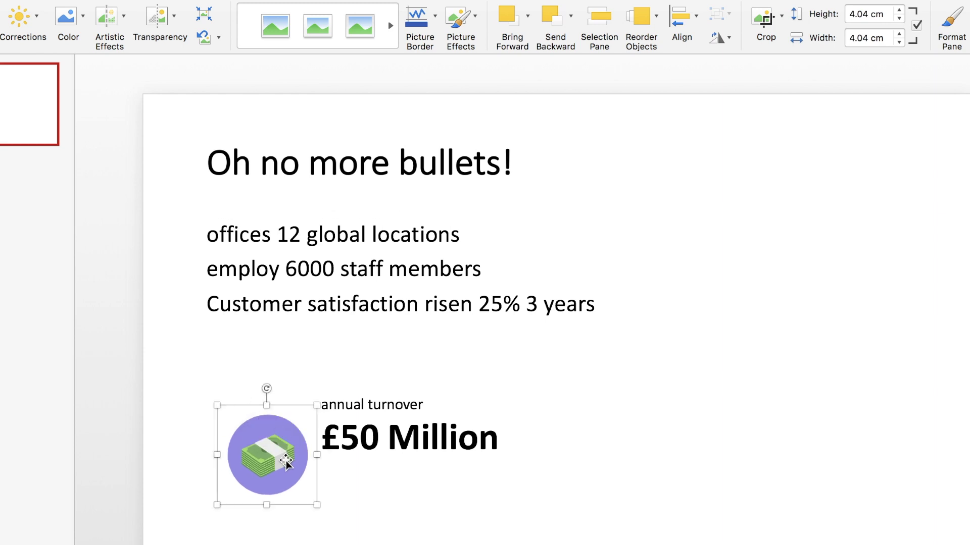
pyautogui.moveTo(282, 457); pyautogui.dragTo(286, 427)
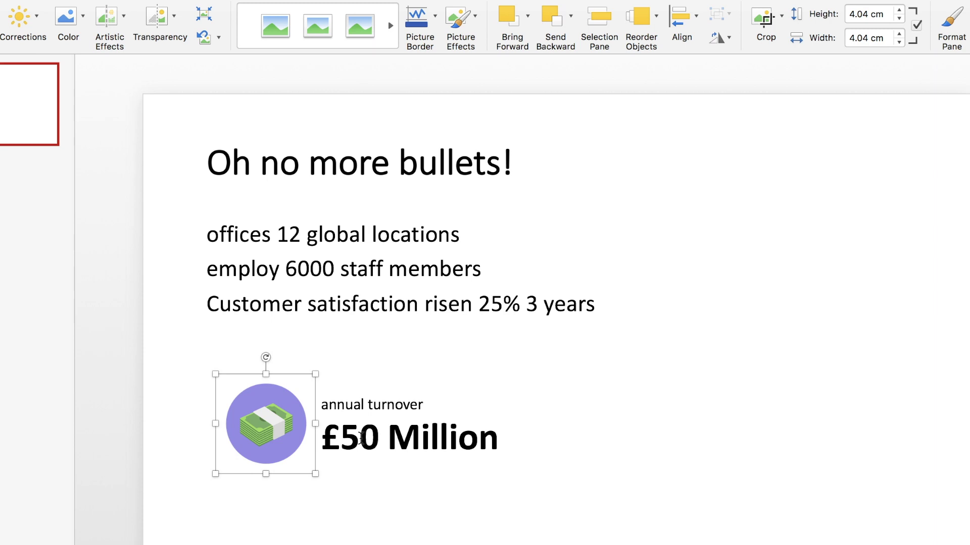
# - Group the money icon with the £50 Million text and move the group to the top right
pyautogui.keyDown('shift'); pyautogui.click(373, 435); pyautogui.keyUp('shift')
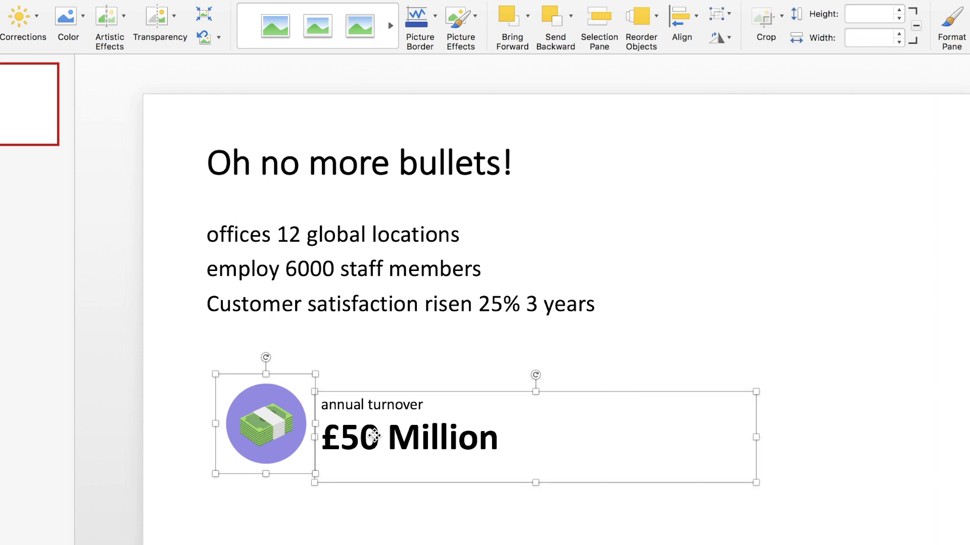
pyautogui.rightClick(373, 436)
pyautogui.click(274, 425)
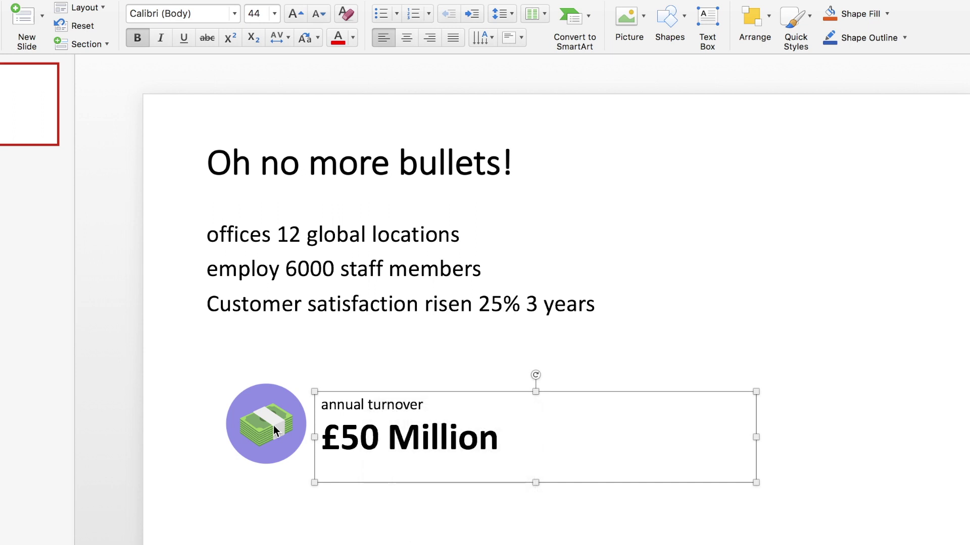
pyautogui.keyDown('shift'); pyautogui.click(220, 427); pyautogui.keyUp('shift')
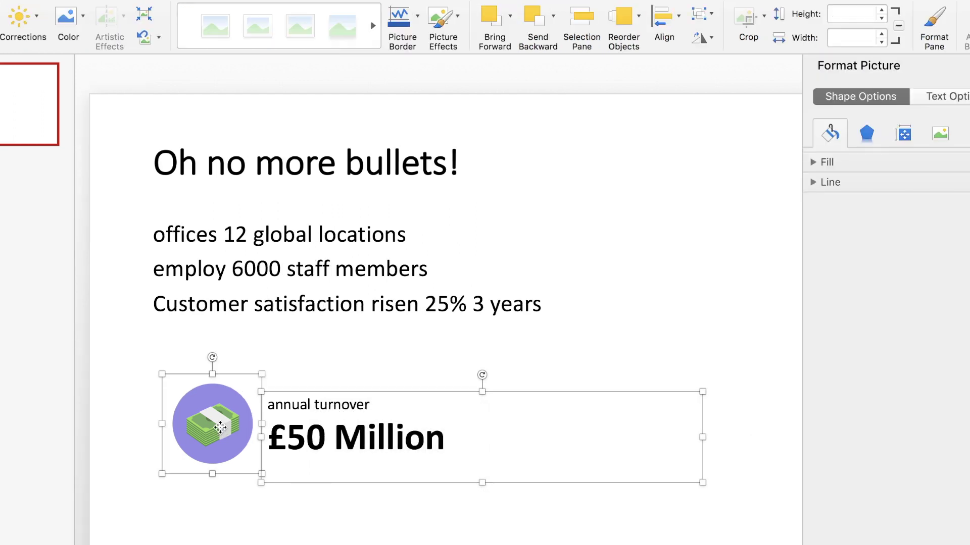
pyautogui.rightClick(227, 430)
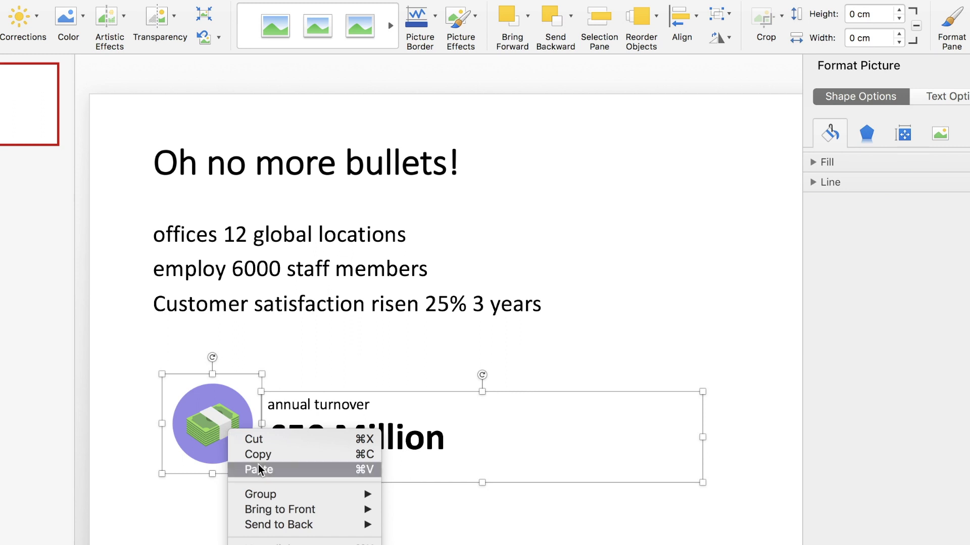
pyautogui.moveTo(269, 498)
pyautogui.click(423, 495)
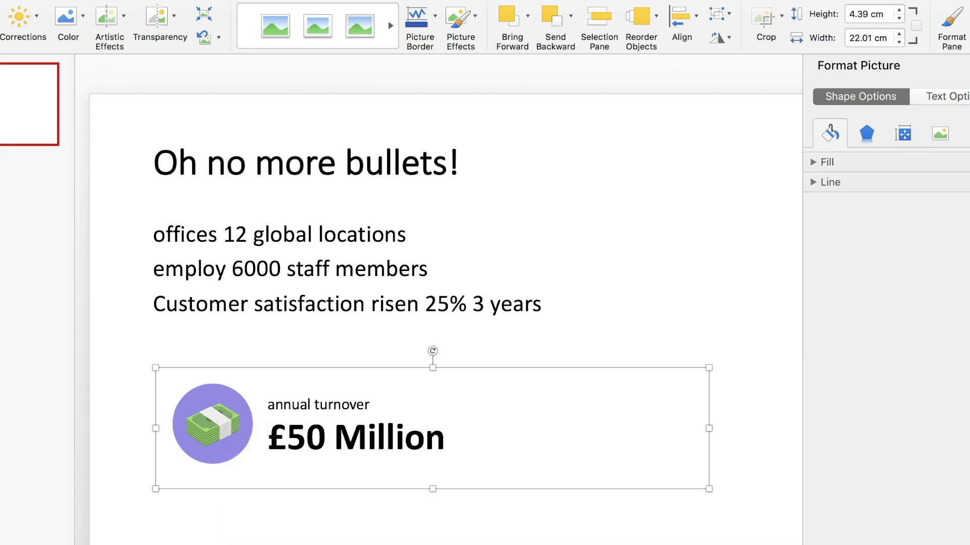
pyautogui.click(951, 30)
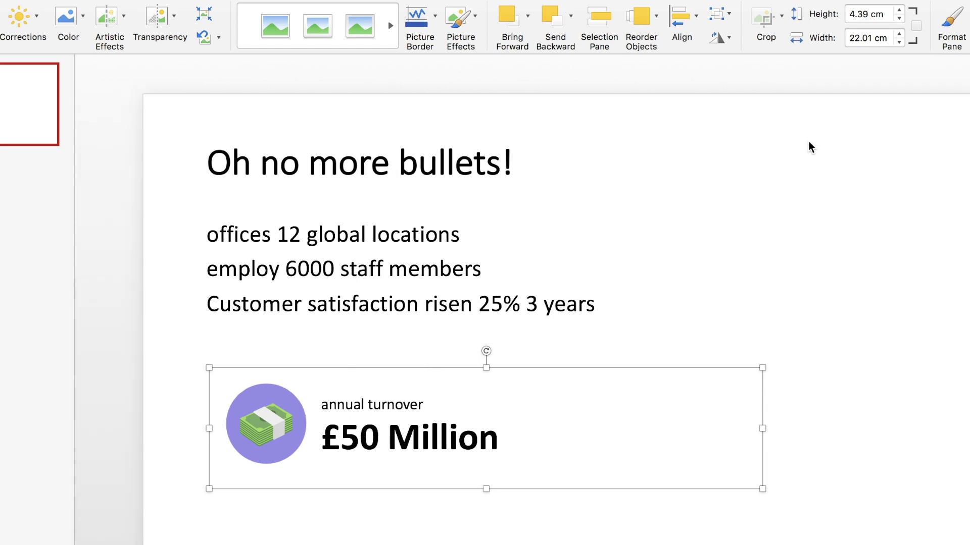
pyautogui.moveTo(271, 448); pyautogui.dragTo(655, 219)
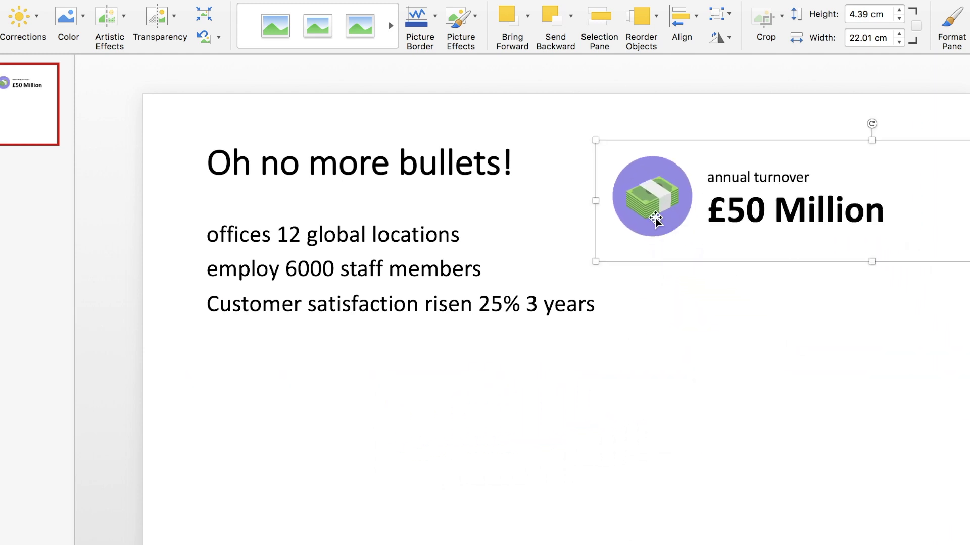
# - Move the 'offices 12 global locations' line out of the body into a new text box below
pyautogui.click(470, 404)
pyautogui.click(452, 237)
pyautogui.moveTo(472, 234); pyautogui.dragTo(219, 225)
pyautogui.press('super+c')
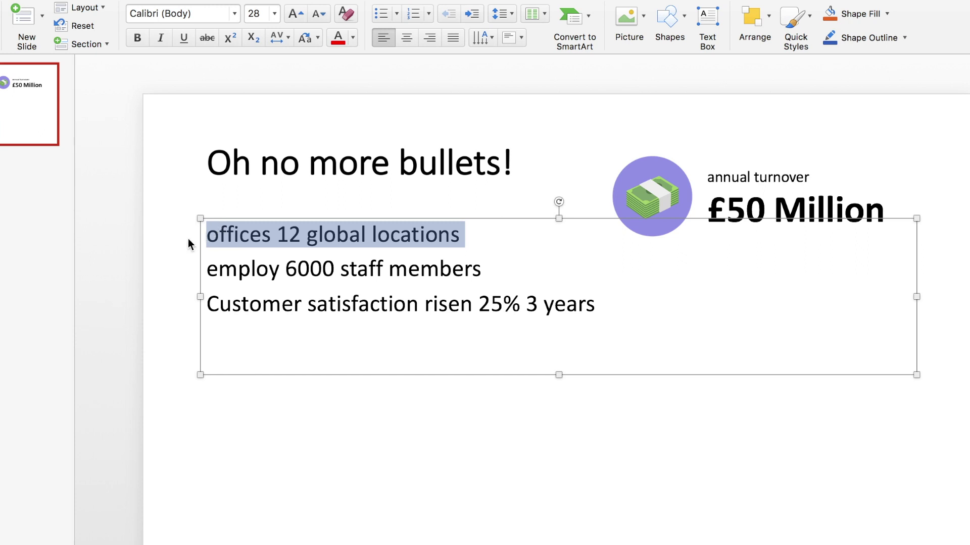
pyautogui.press('BackSpace')
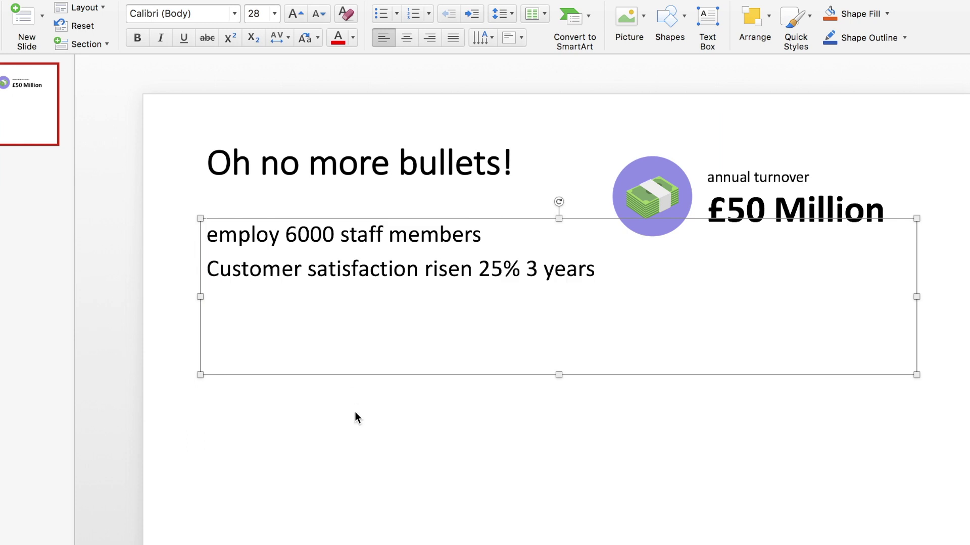
pyautogui.click(332, 443)
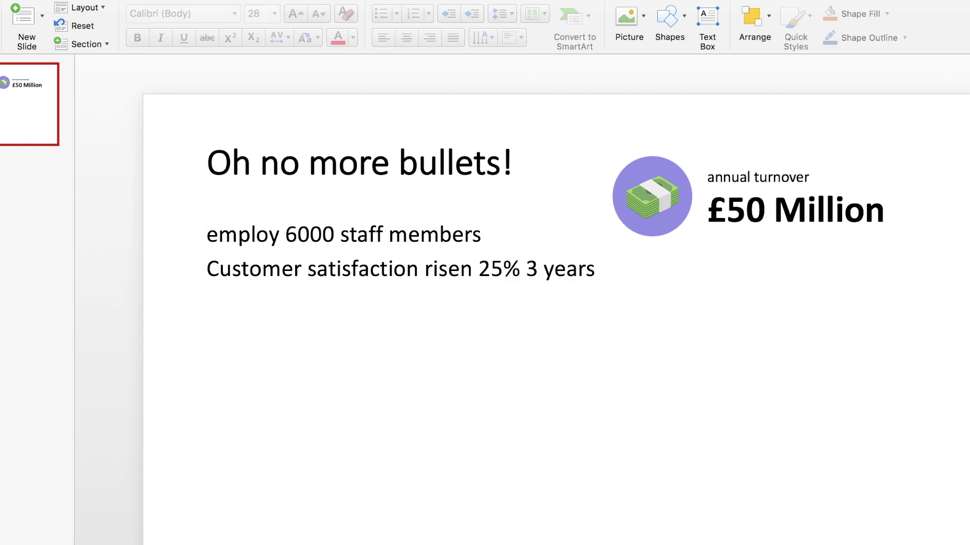
pyautogui.click(212, 1)
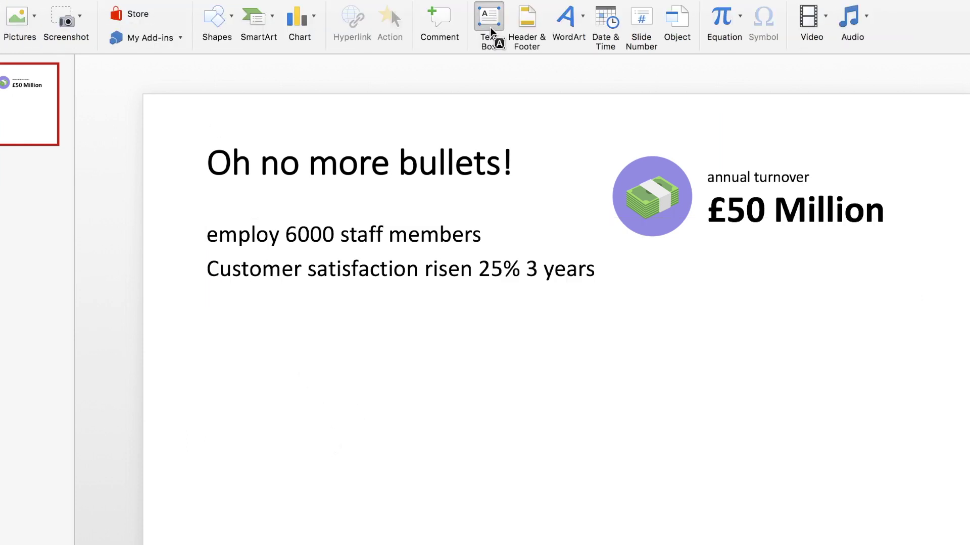
pyautogui.moveTo(358, 391); pyautogui.dragTo(709, 490)
pyautogui.press('super+v')
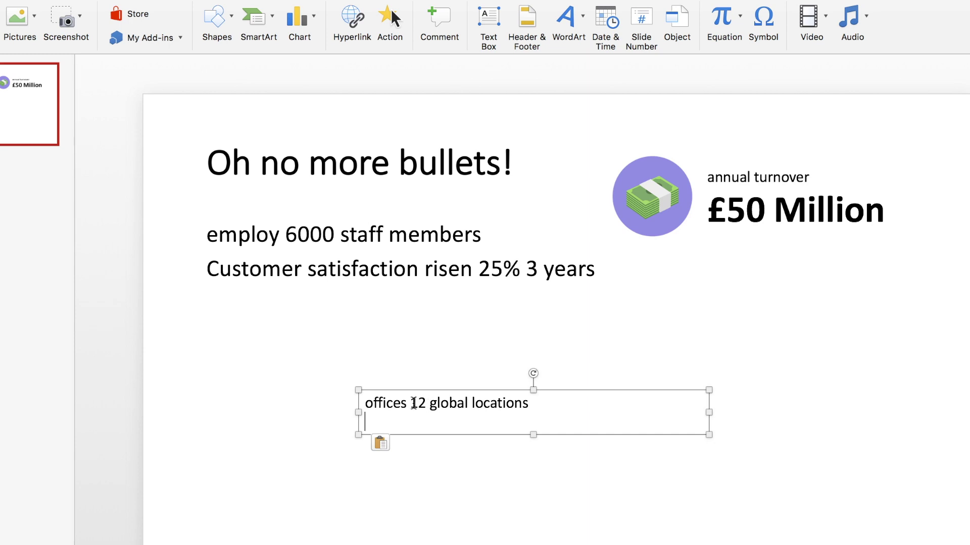
# - Delete 'locations', make '12 global' bold and larger, and put it on its own line below 'offices'
pyautogui.moveTo(410, 403); pyautogui.dragTo(457, 403)
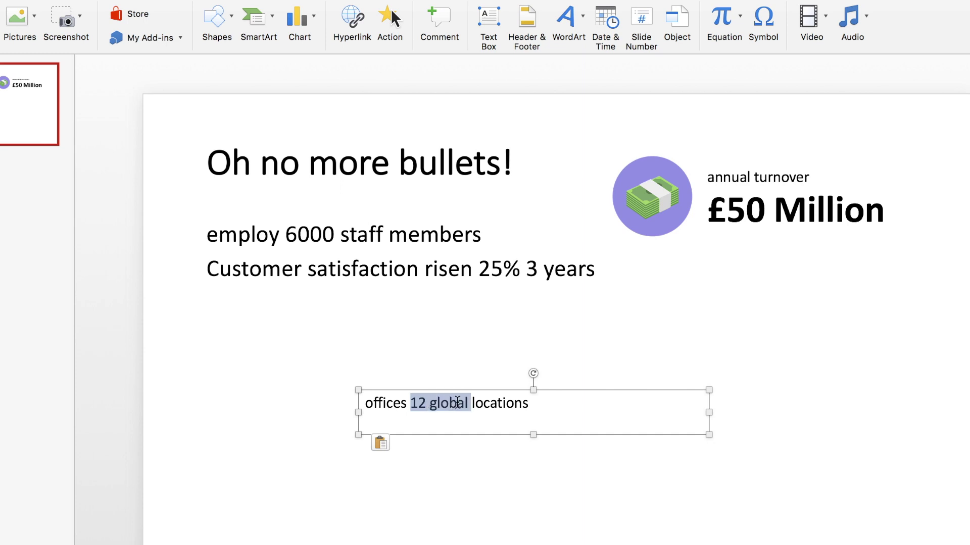
pyautogui.click(479, 402)
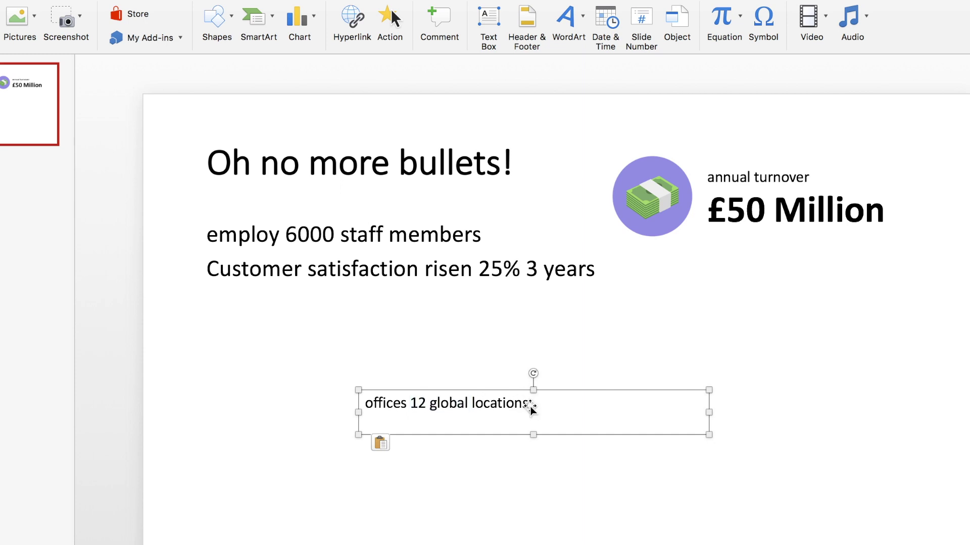
pyautogui.press('Escape')
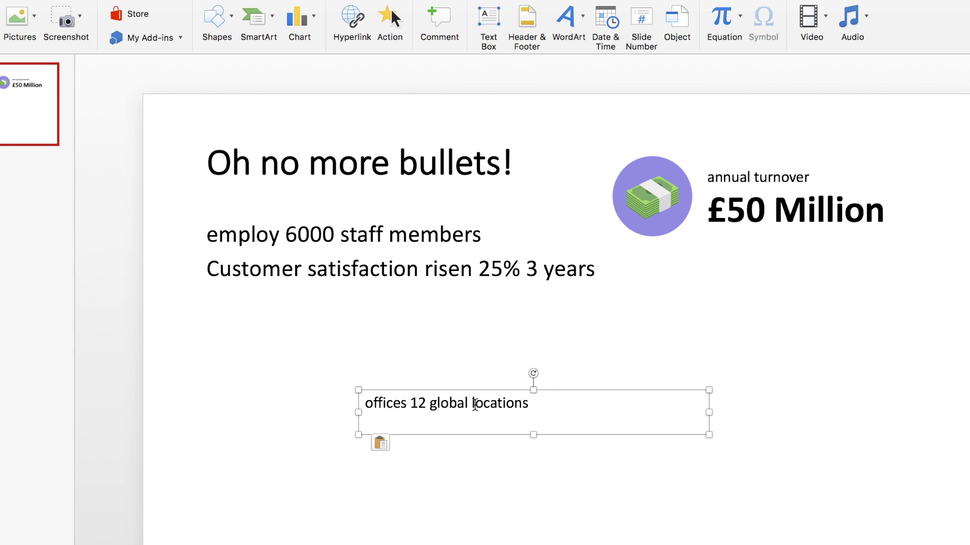
pyautogui.moveTo(472, 404); pyautogui.dragTo(541, 404)
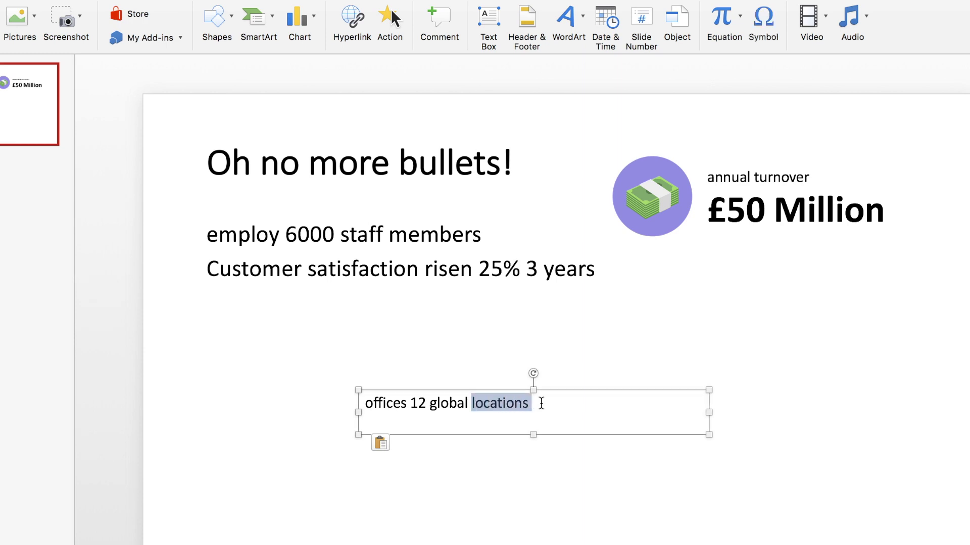
pyautogui.press('BackSpace')
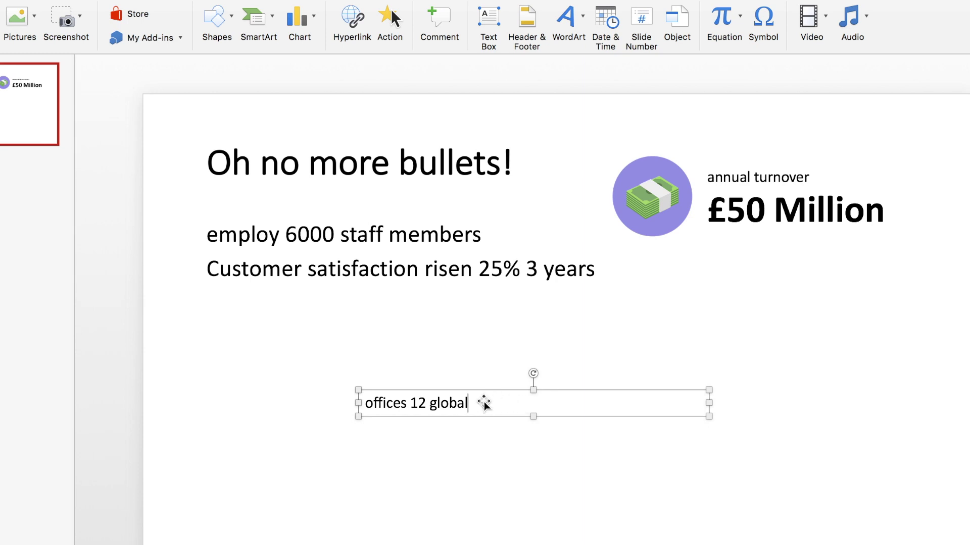
pyautogui.moveTo(468, 403); pyautogui.dragTo(417, 405)
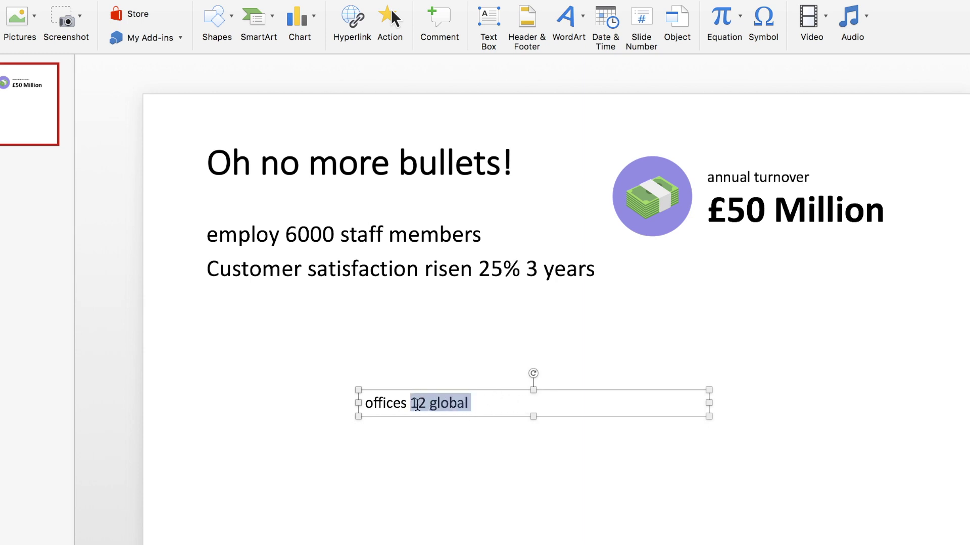
pyautogui.press('super+b')
pyautogui.press('super+shift+period')
pyautogui.press('super+shift+period')
pyautogui.press('super+shift+period')
pyautogui.press('super+shift+period')
pyautogui.press('super+shift+period')
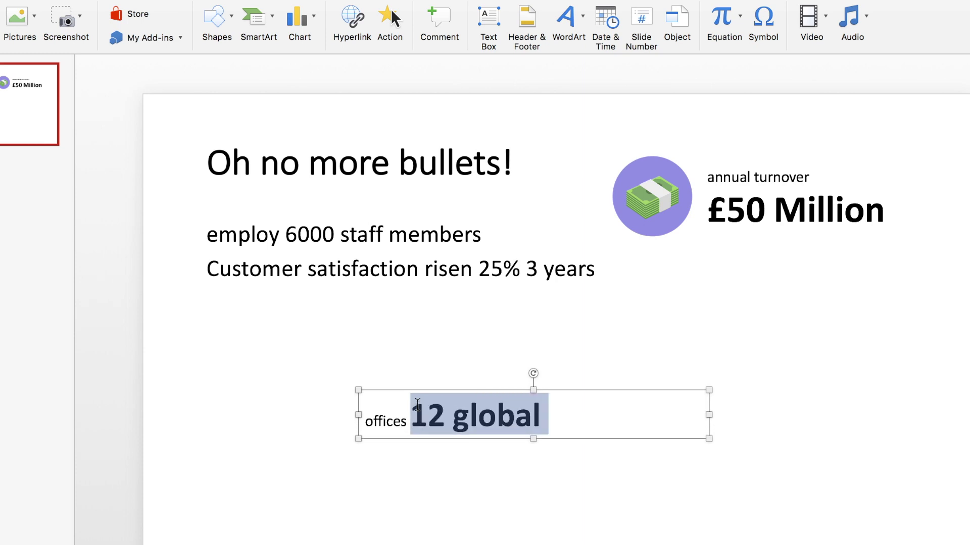
pyautogui.click(449, 391)
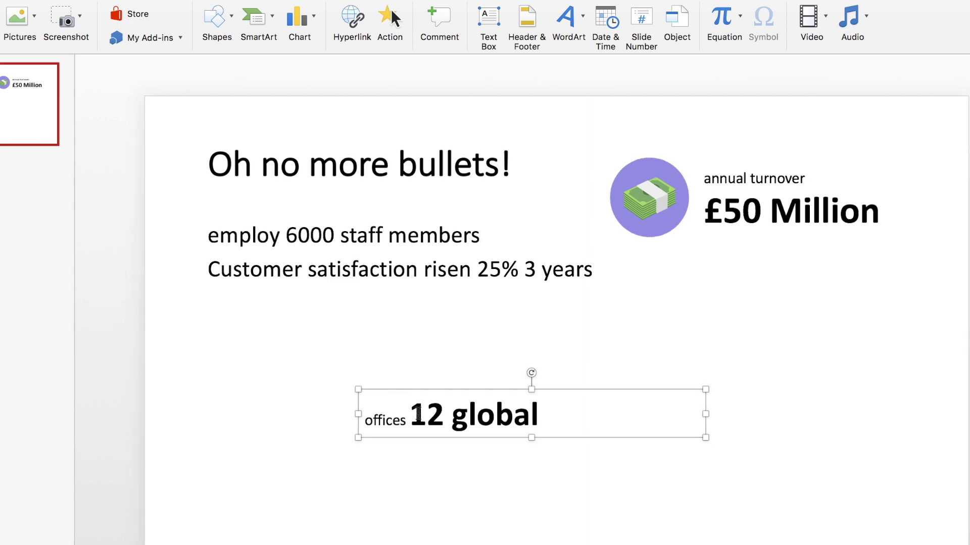
pyautogui.click(414, 414)
pyautogui.press('Return')
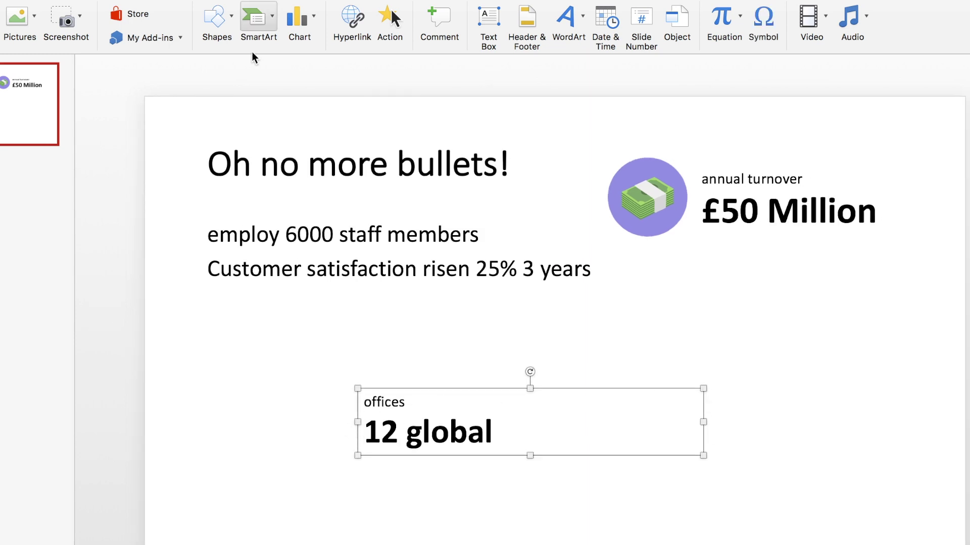
# - Pick World.png from the Colored icon folder in the Picture from File browser
pyautogui.click(35, 21)
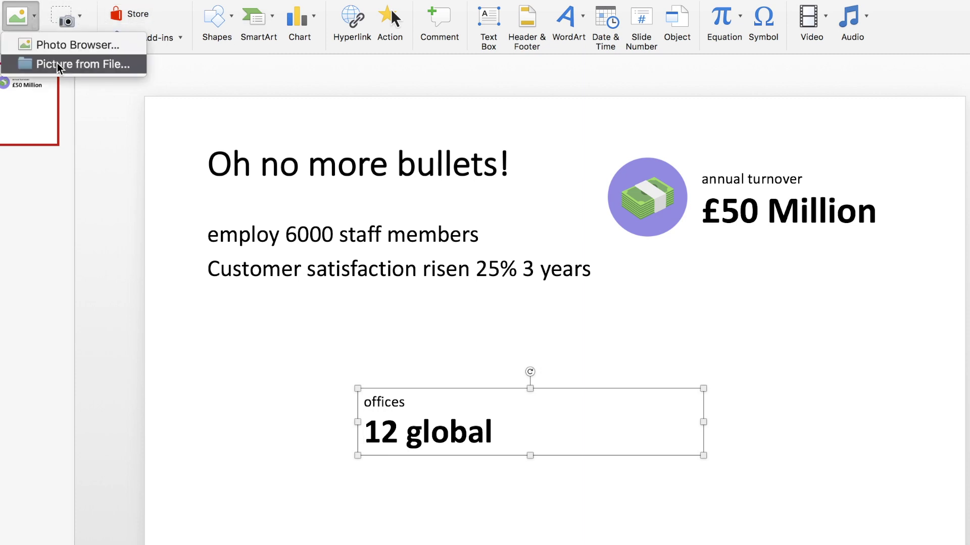
pyautogui.click(92, 67)
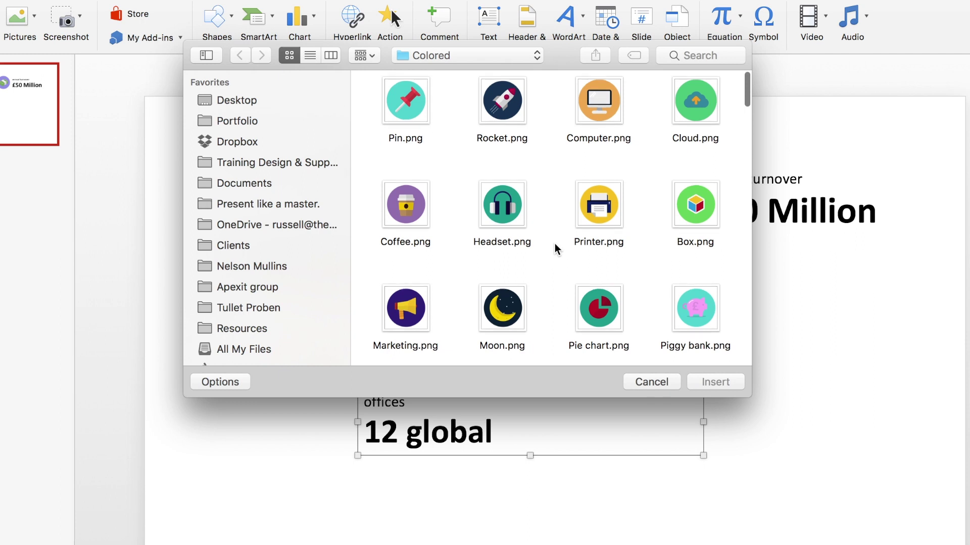
pyautogui.scroll(-3, 555, 244)
pyautogui.scroll(-5, 554, 243)
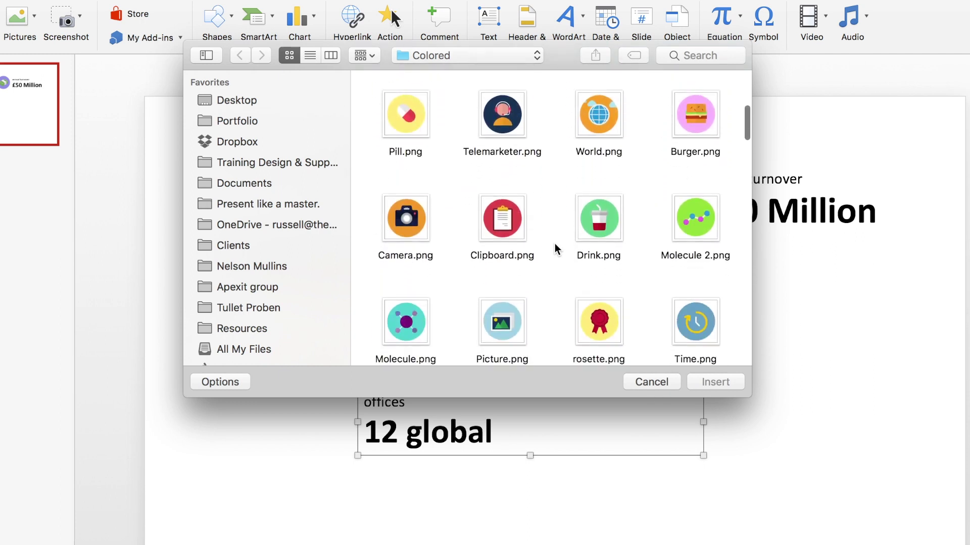
pyautogui.scroll(-2, 554, 247)
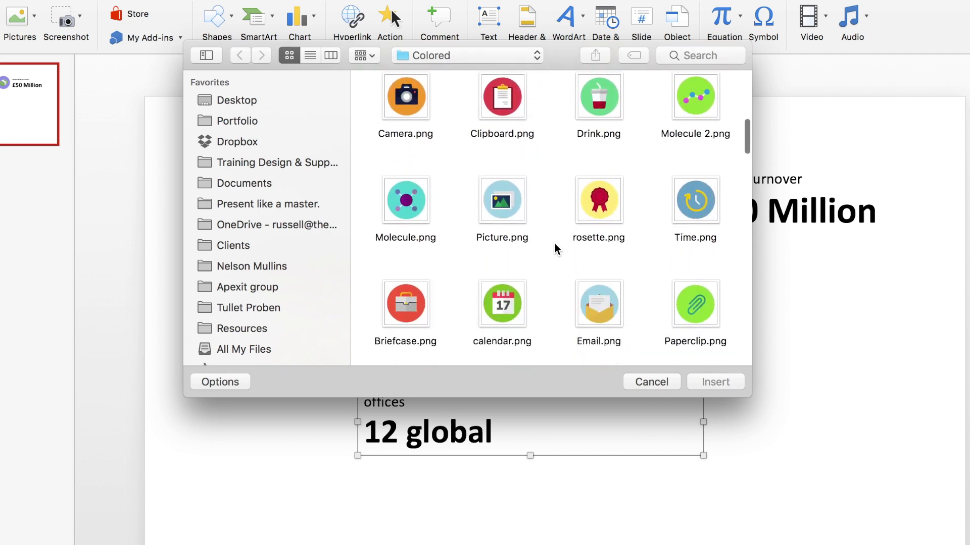
pyautogui.scroll(-4, 555, 247)
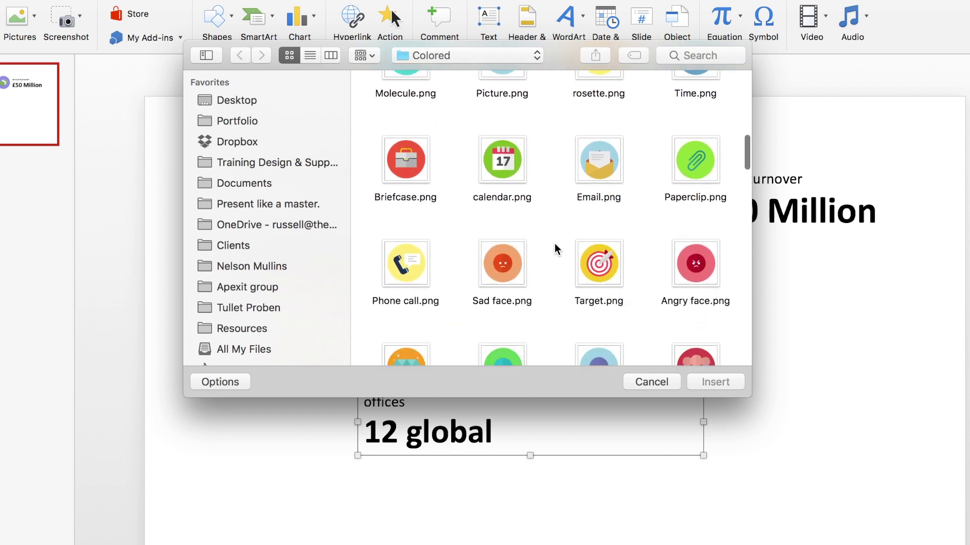
pyautogui.scroll(-5, 555, 248)
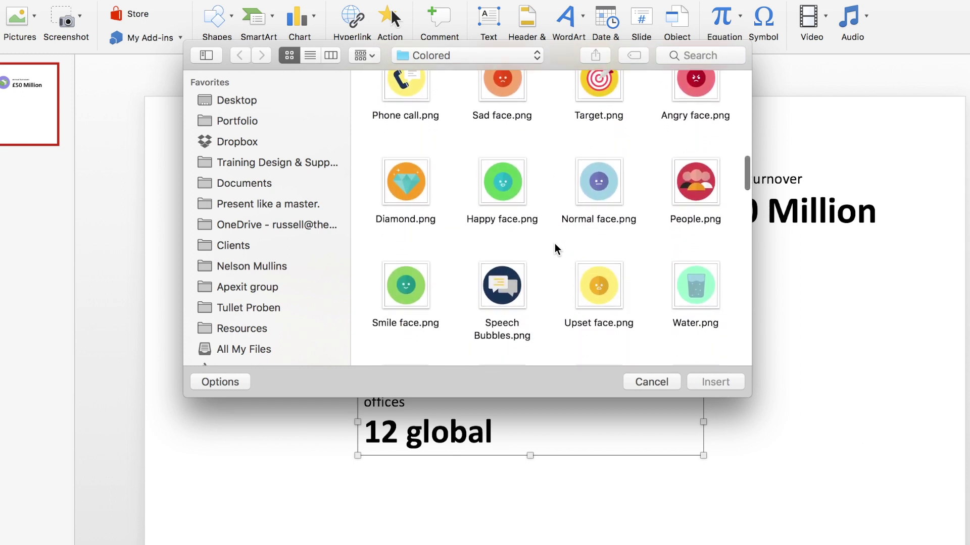
pyautogui.scroll(-5, 554, 247)
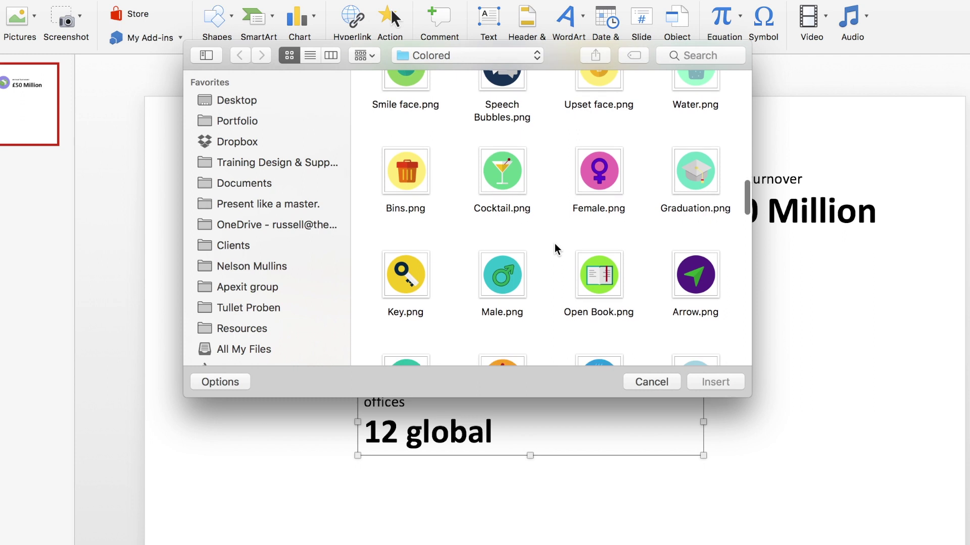
pyautogui.scroll(-5, 555, 243)
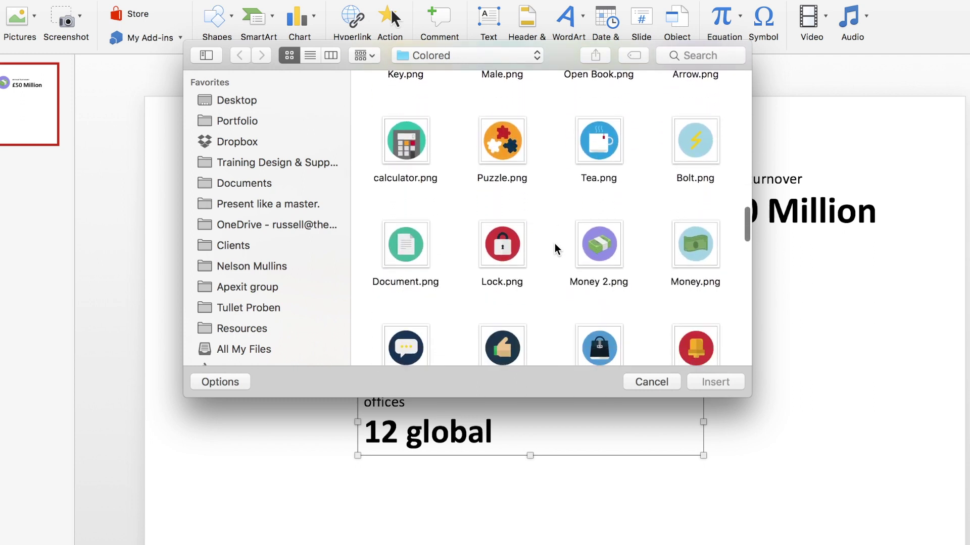
pyautogui.scroll(-5, 555, 249)
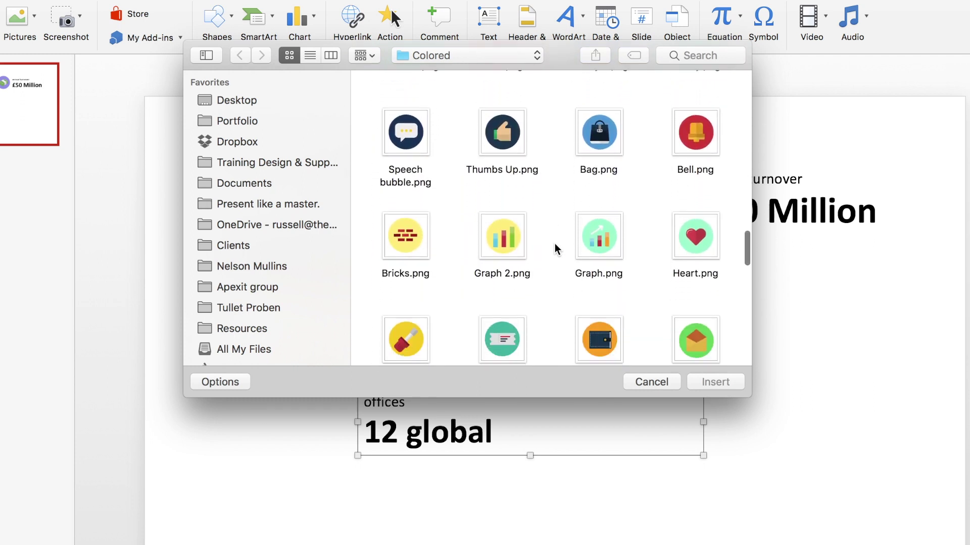
pyautogui.scroll(-5, 554, 248)
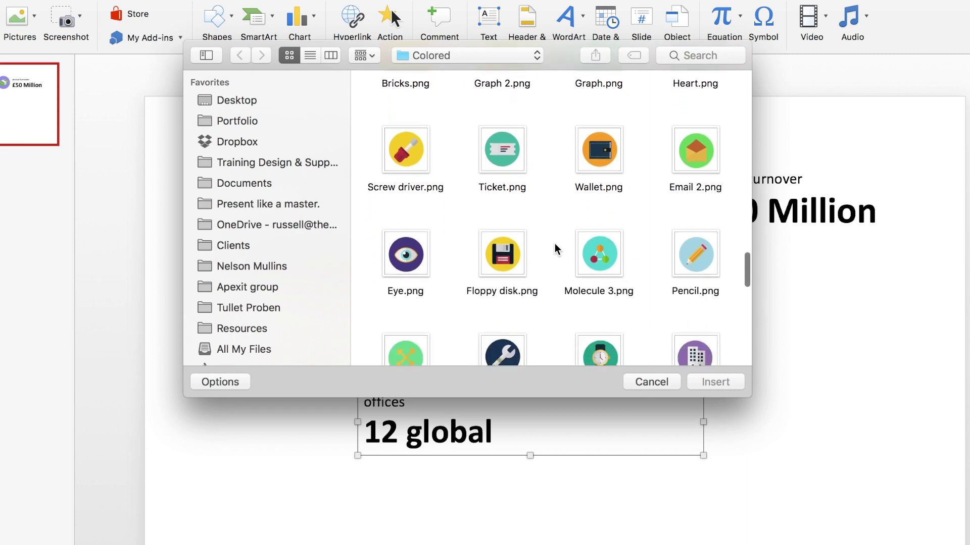
pyautogui.scroll(-6, 555, 243)
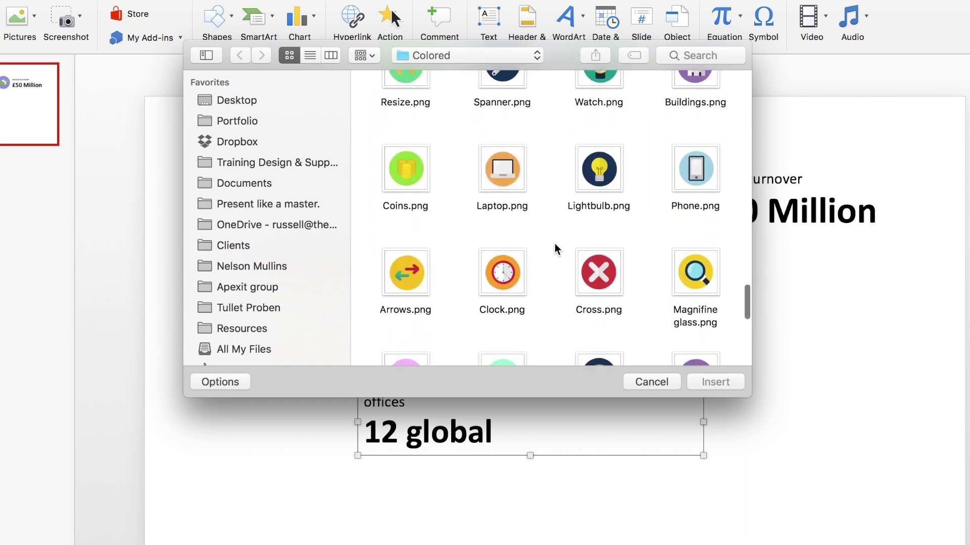
pyautogui.scroll(8, 555, 243)
pyautogui.click(601, 240)
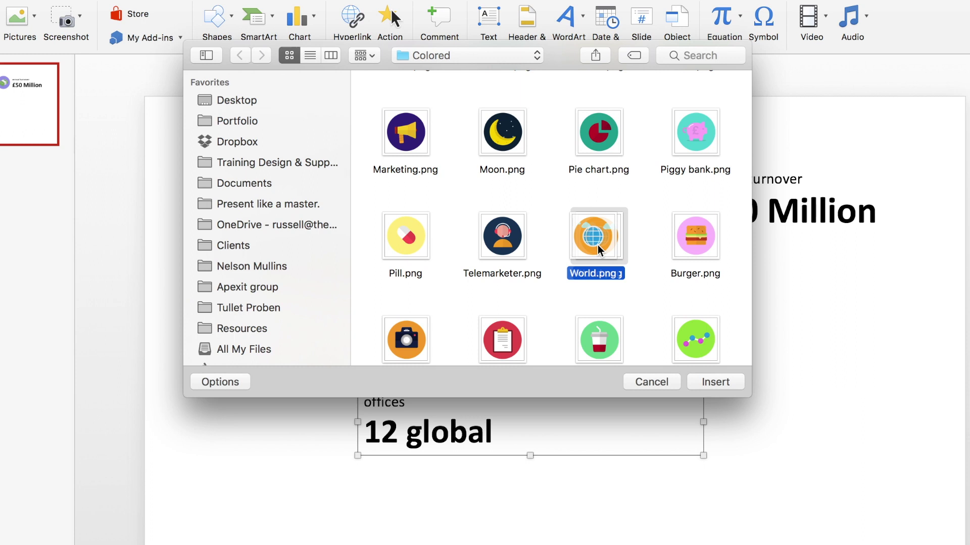
pyautogui.scroll(-2, 598, 244)
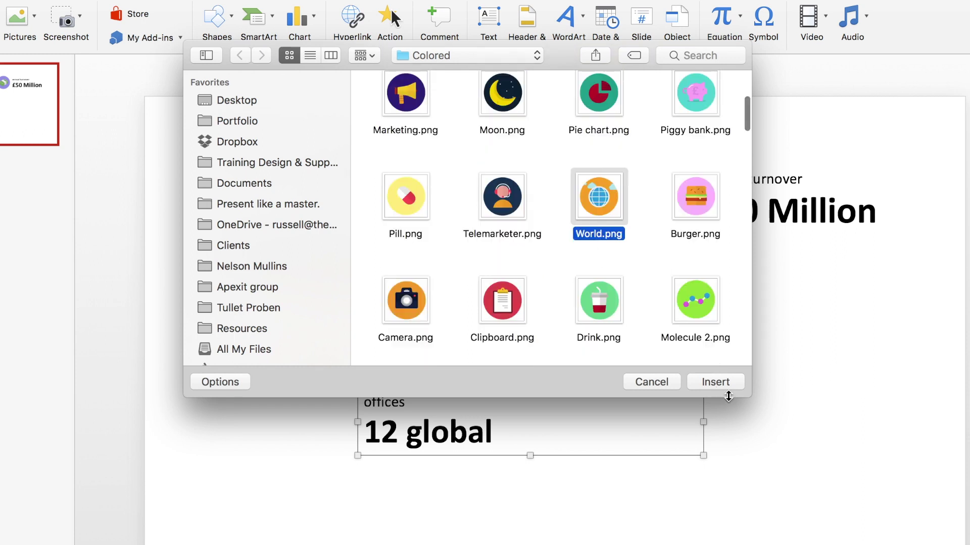
# - Insert the World globe beside the offices text and shrink it to 4.29 cm
pyautogui.click(721, 382)
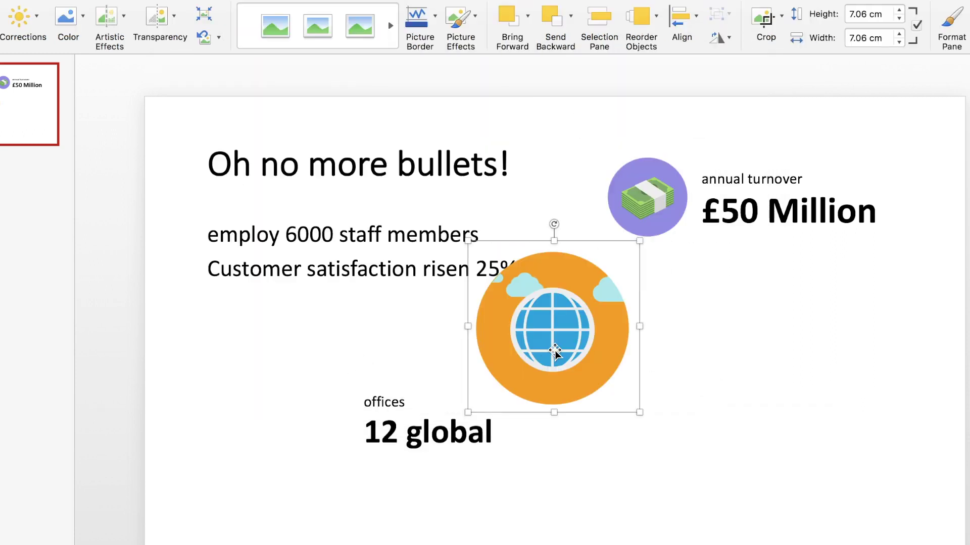
pyautogui.moveTo(555, 352); pyautogui.dragTo(260, 426)
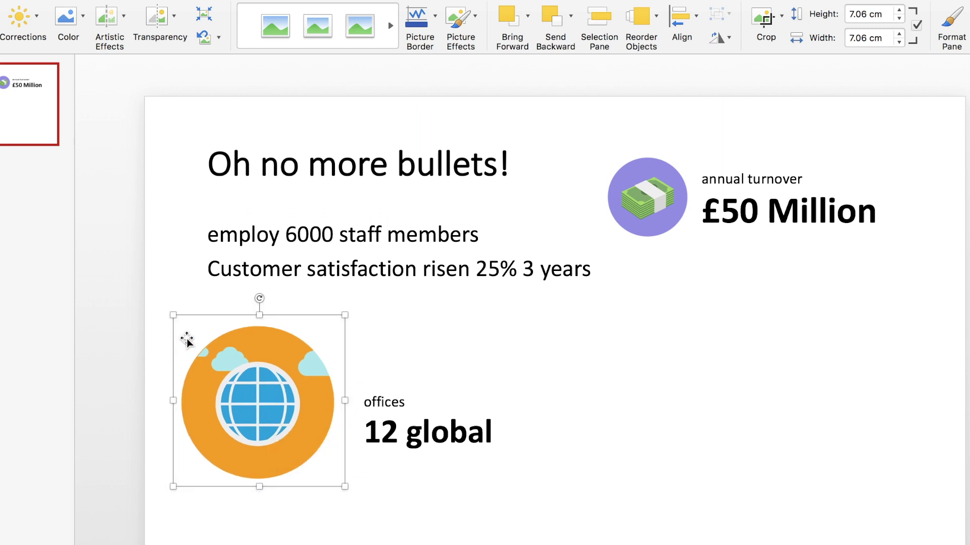
pyautogui.moveTo(170, 318); pyautogui.dragTo(288, 384)
pyautogui.moveTo(313, 465); pyautogui.dragTo(328, 445)
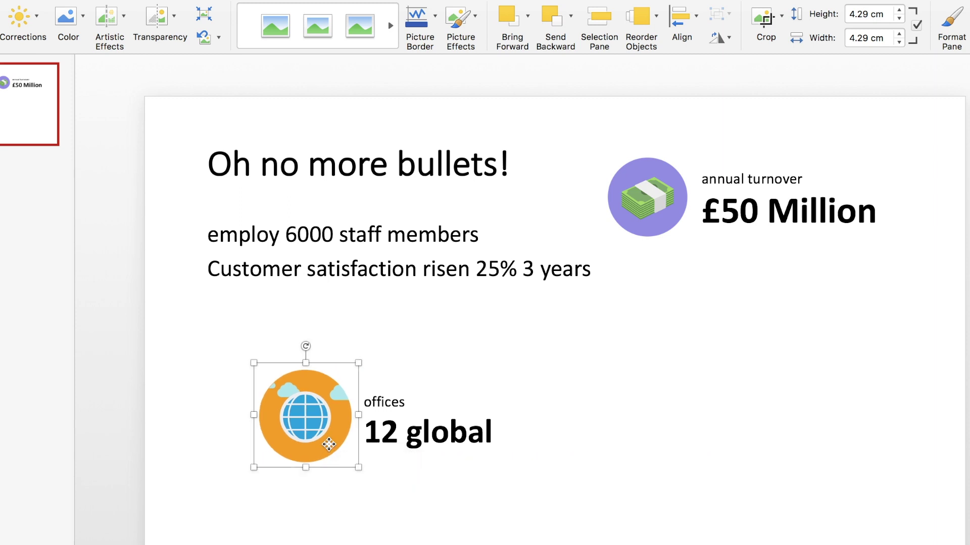
# - Group the globe with the offices text and move the group under the £50 Million block
pyautogui.keyDown('shift'); pyautogui.click(389, 437); pyautogui.keyUp('shift')
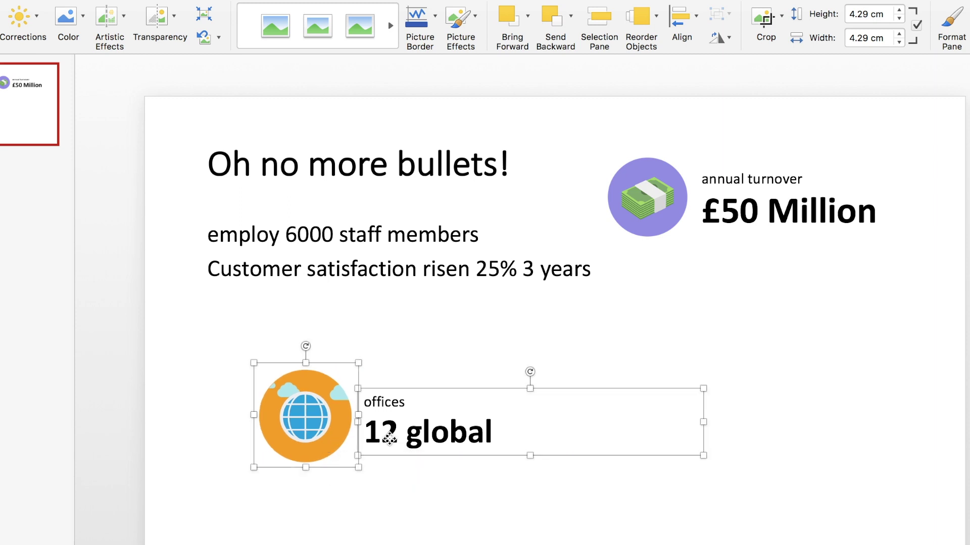
pyautogui.rightClick(326, 430)
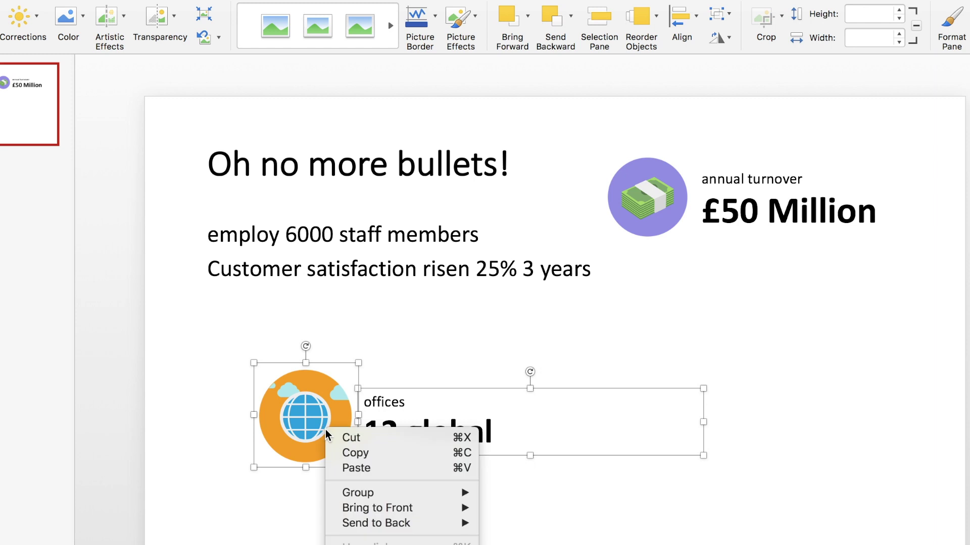
pyautogui.moveTo(397, 494)
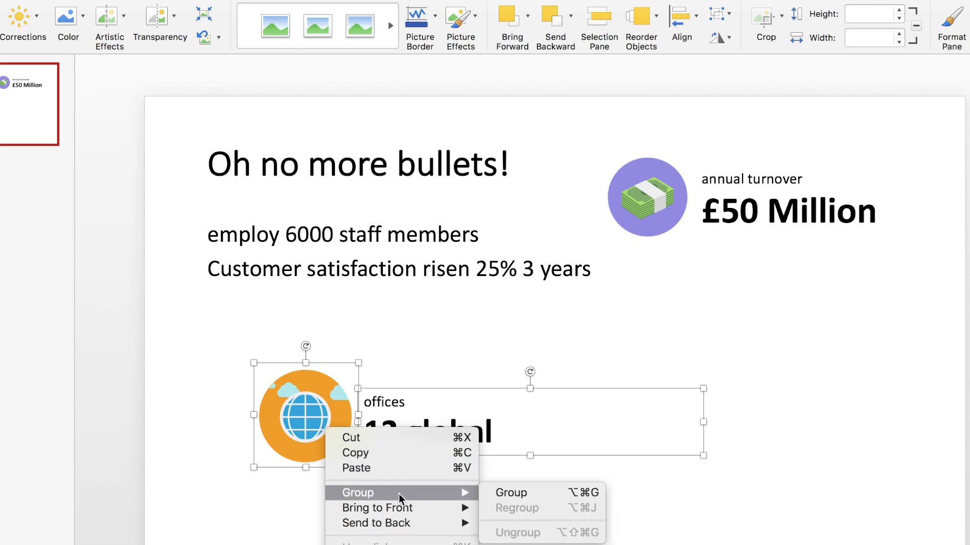
pyautogui.click(520, 494)
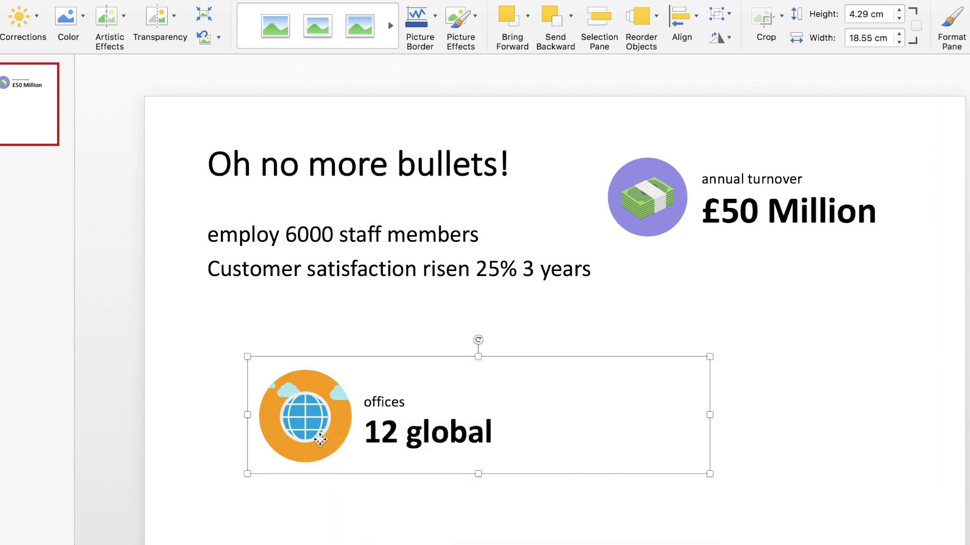
pyautogui.moveTo(322, 439); pyautogui.dragTo(664, 334)
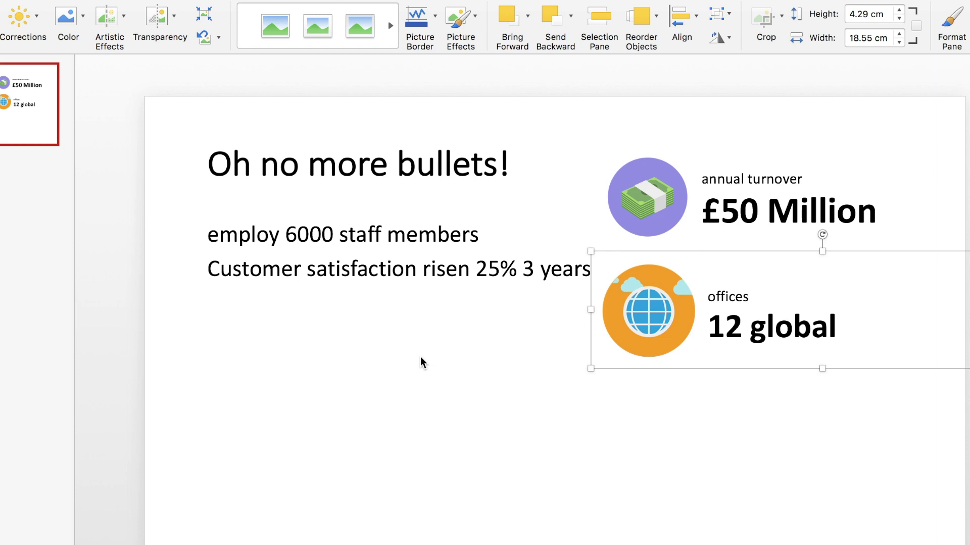
# - Remove 'employ 6000 staff members' so only the customer satisfaction line remains in the body
pyautogui.click(326, 231)
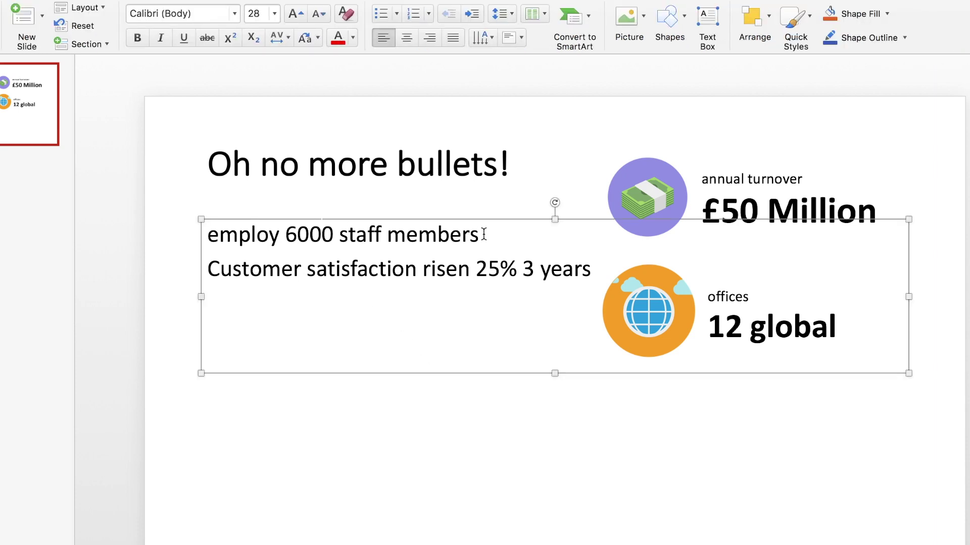
pyautogui.moveTo(483, 234); pyautogui.dragTo(232, 191)
pyautogui.press('super+c')
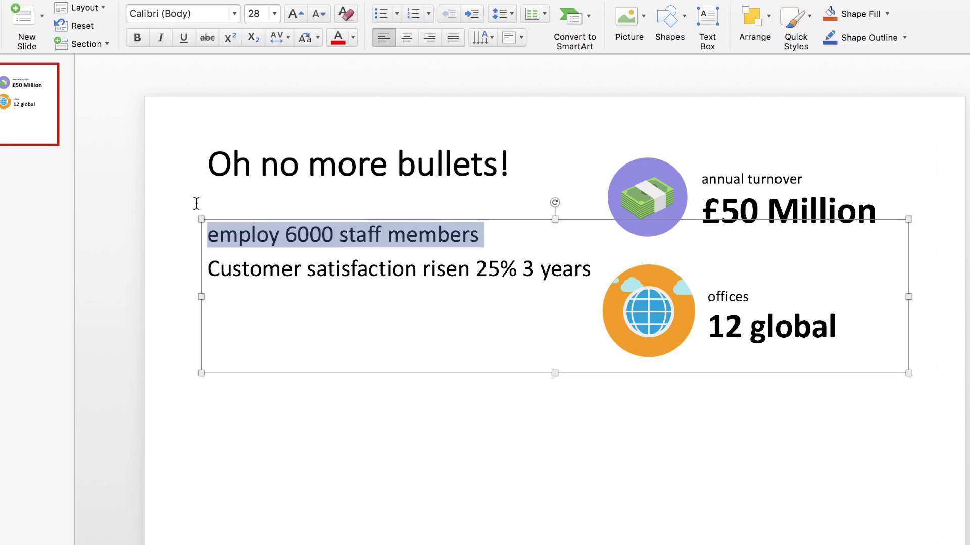
pyautogui.press('BackSpace')
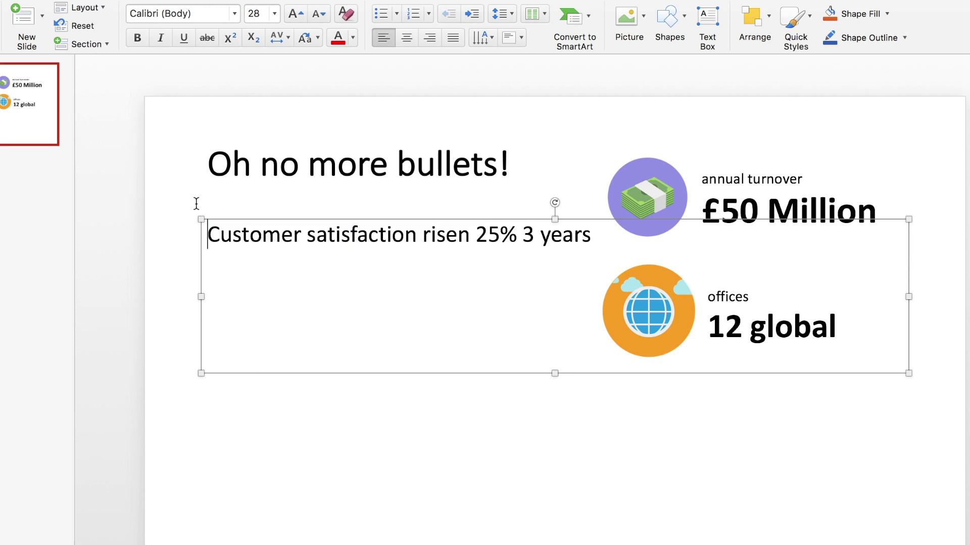
pyautogui.click(274, 456)
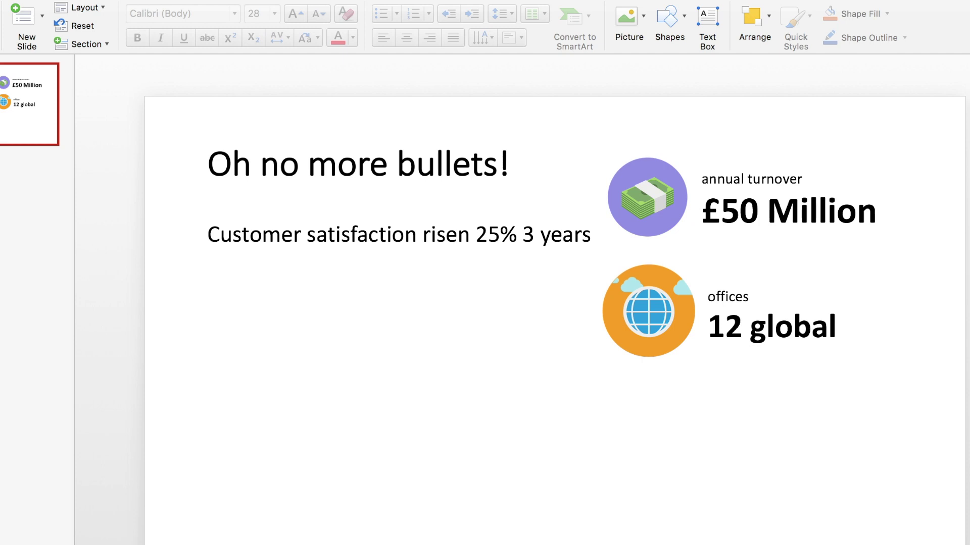
# - Paste the staff members line into a new text box near the bottom and delete 'employ'
pyautogui.click(56, 1)
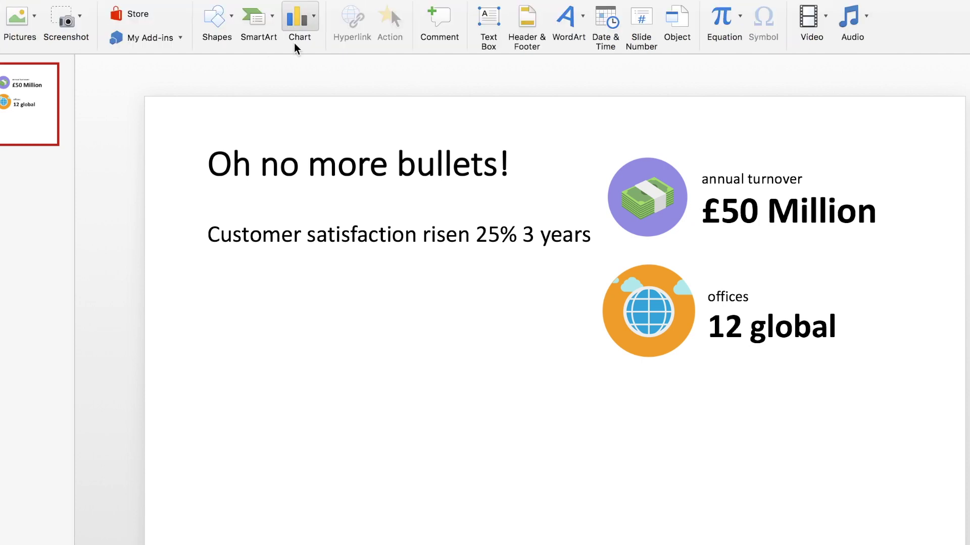
pyautogui.click(488, 22)
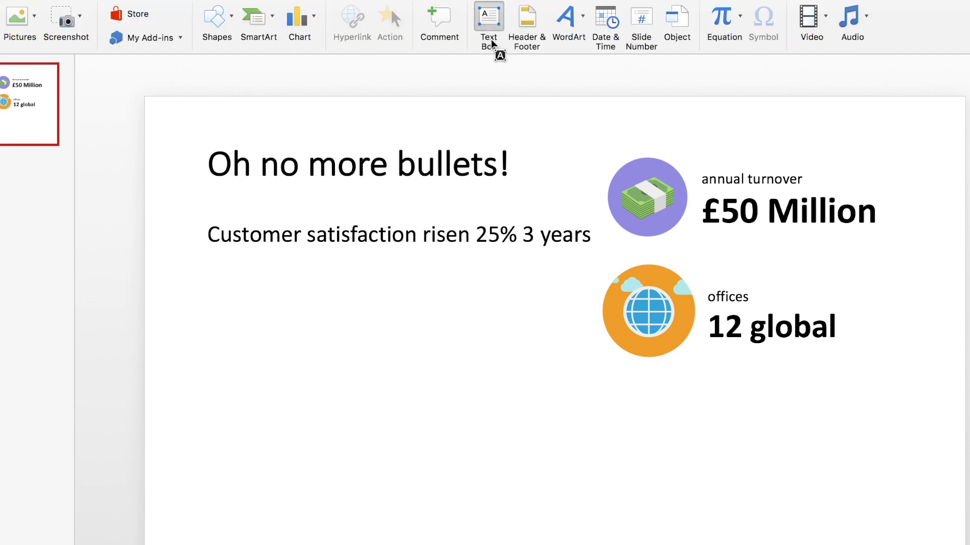
pyautogui.moveTo(256, 414); pyautogui.dragTo(794, 516)
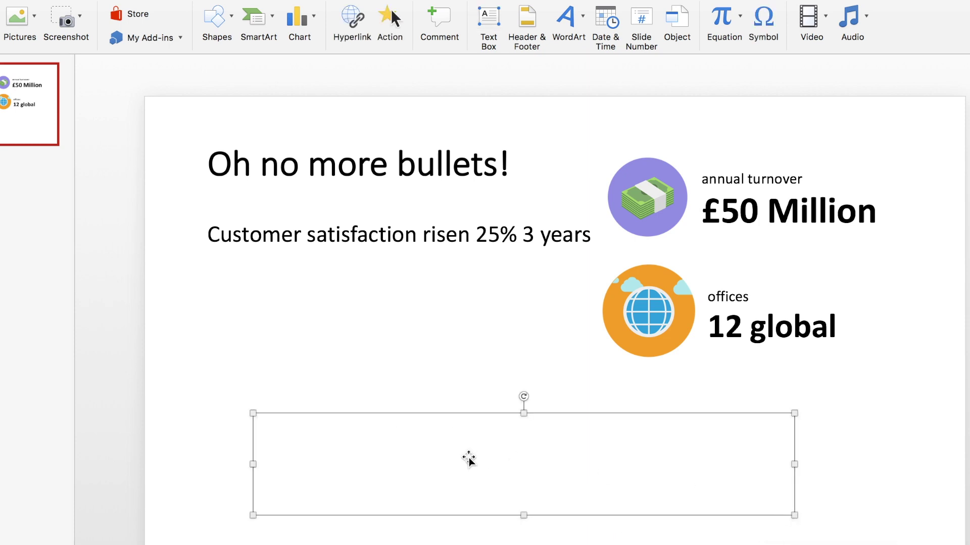
pyautogui.press('super+v')
pyautogui.click(436, 426)
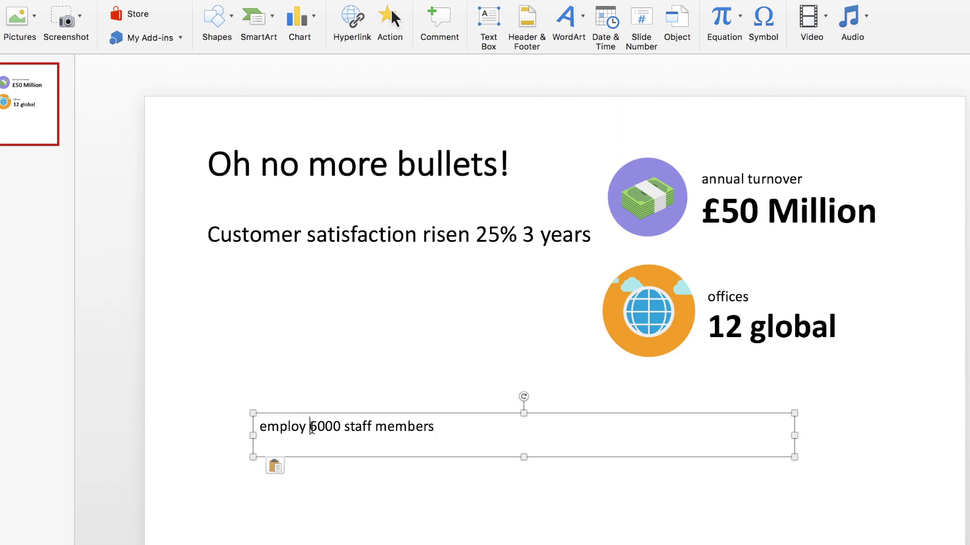
pyautogui.moveTo(312, 427); pyautogui.dragTo(248, 427)
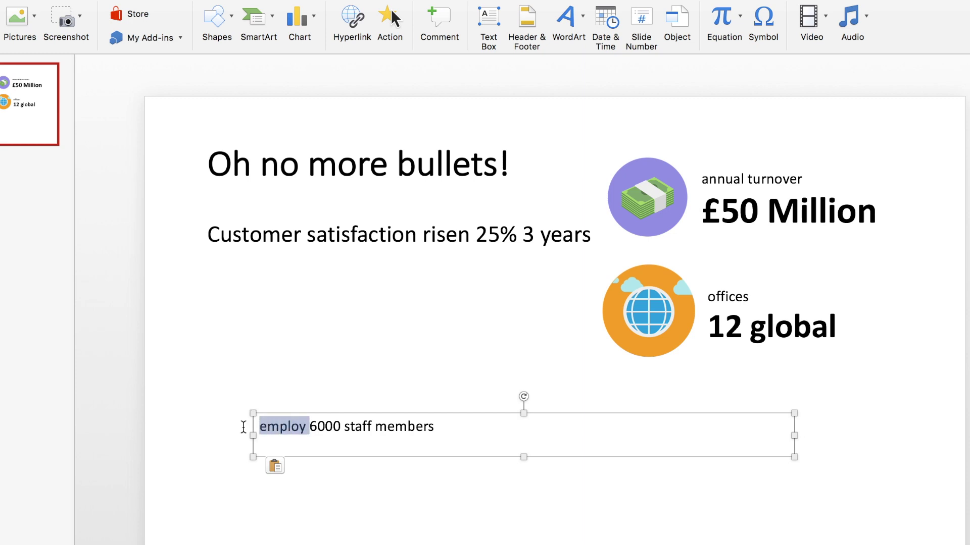
pyautogui.press('BackSpace')
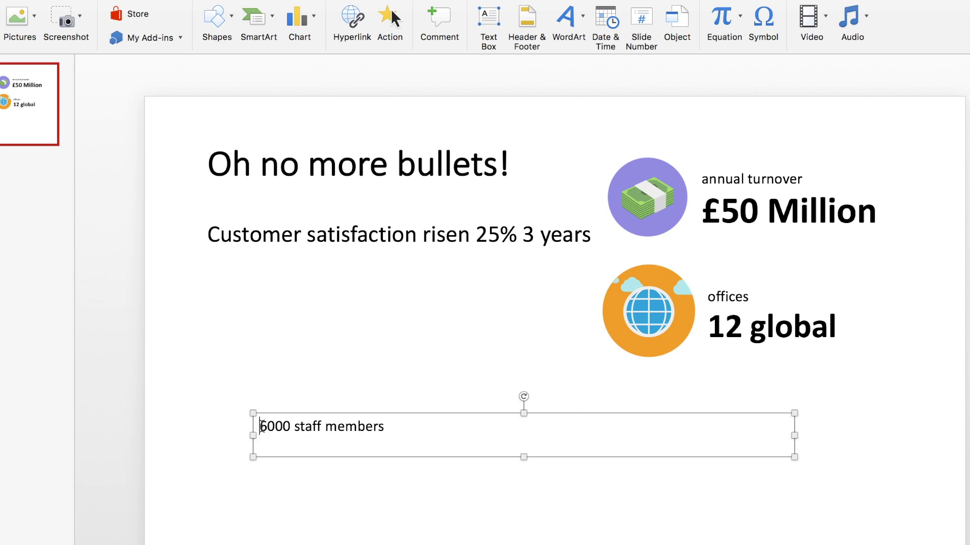
# - Make '6000' bold and larger on its own line above 'staff members', and narrow the box
pyautogui.moveTo(261, 427); pyautogui.dragTo(295, 423)
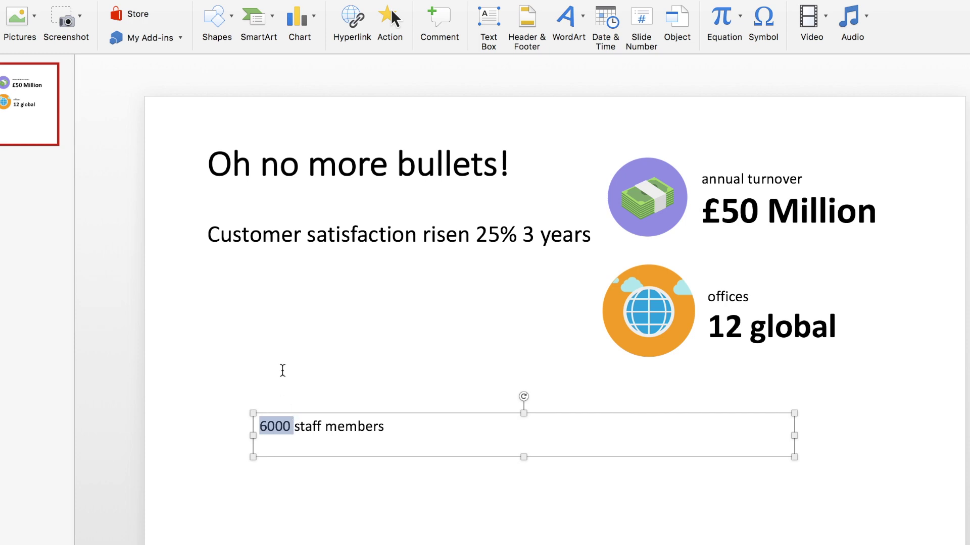
pyautogui.press('cmd+b')
pyautogui.press('cmd+shift+period')
pyautogui.press('cmd+shift+period')
pyautogui.press('cmd+shift+period')
pyautogui.press('cmd+shift+period')
pyautogui.press('cmd+shift+period')
pyautogui.press('cmd+shift+period')
pyautogui.press('cmd+shift+period')
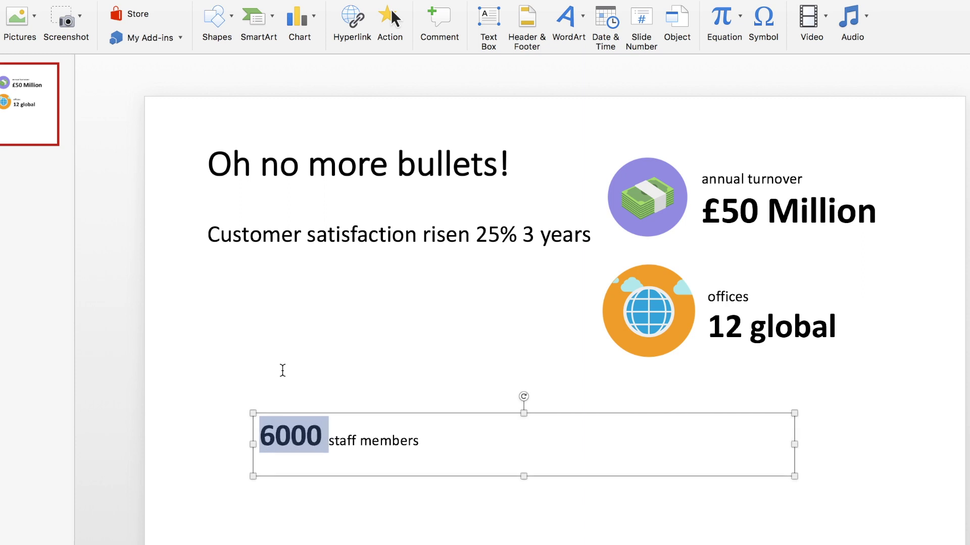
pyautogui.press('Right')
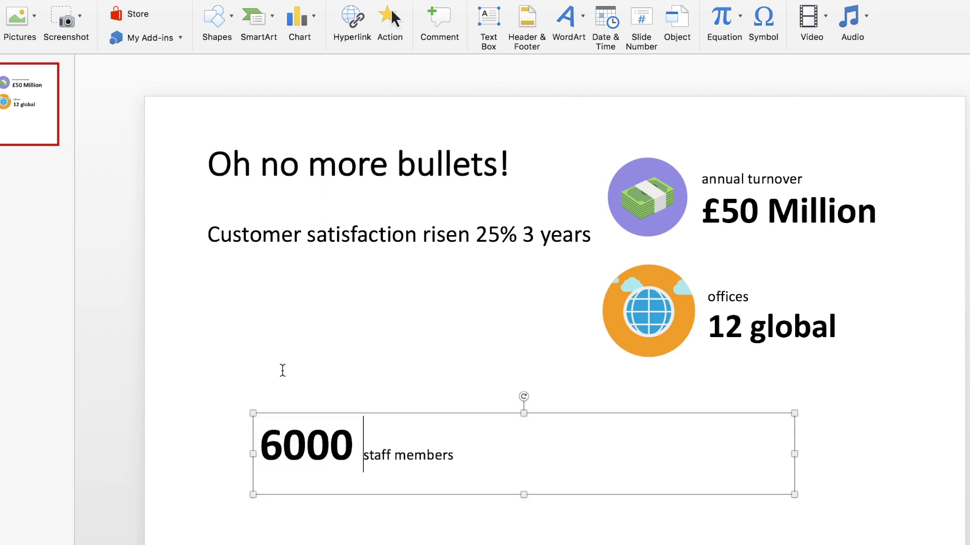
pyautogui.press('Return')
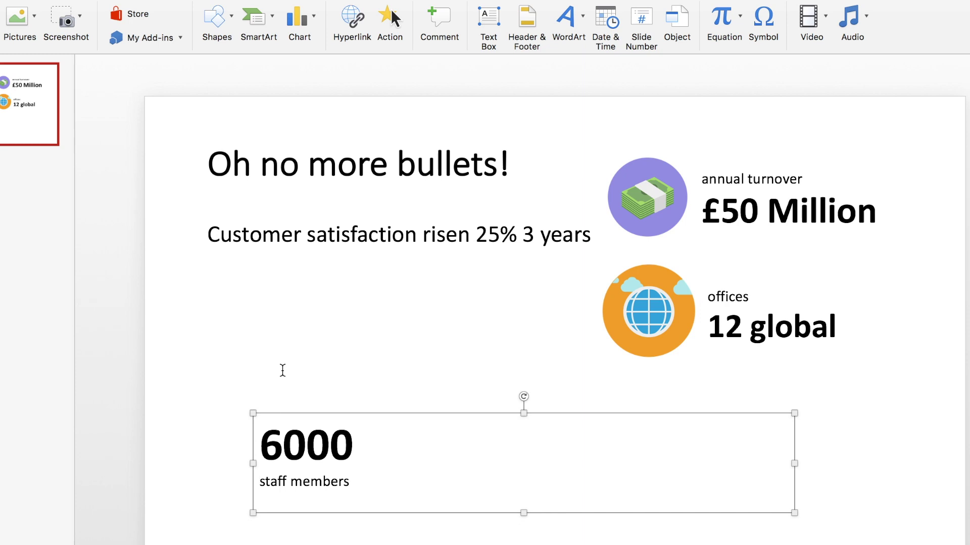
pyautogui.moveTo(253, 464); pyautogui.dragTo(395, 463)
pyautogui.click(34, 2)
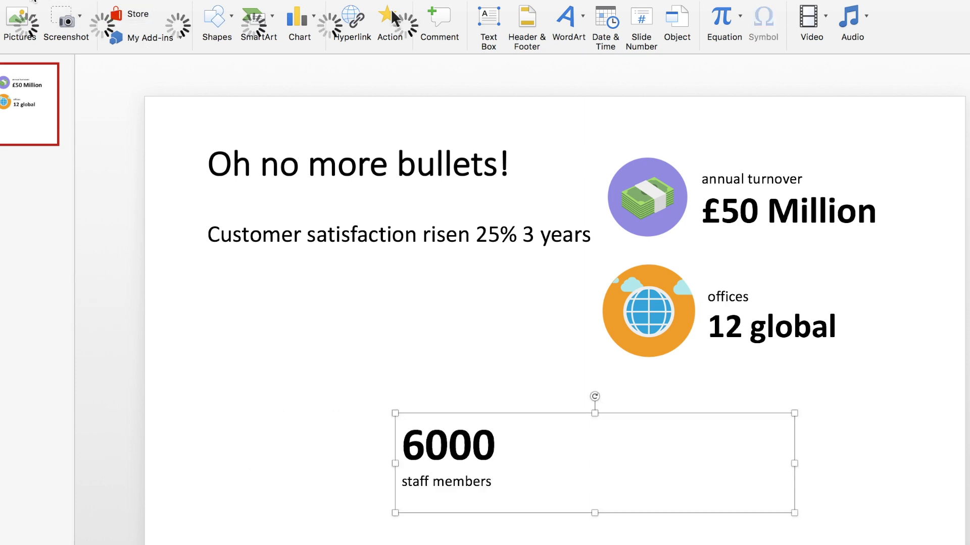
# - Insert the People.png icon from file onto the slide
pyautogui.click(12, 1)
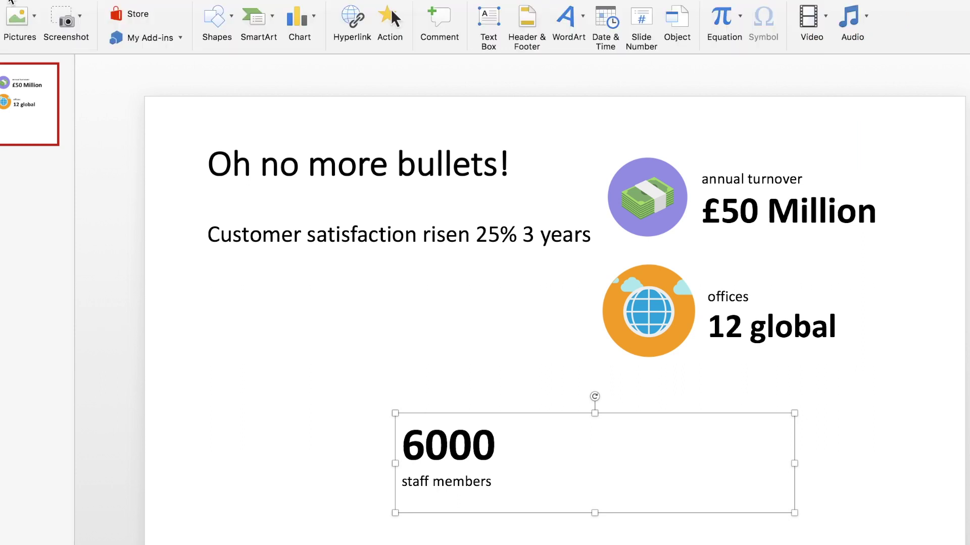
pyautogui.click(31, 17)
pyautogui.click(41, 68)
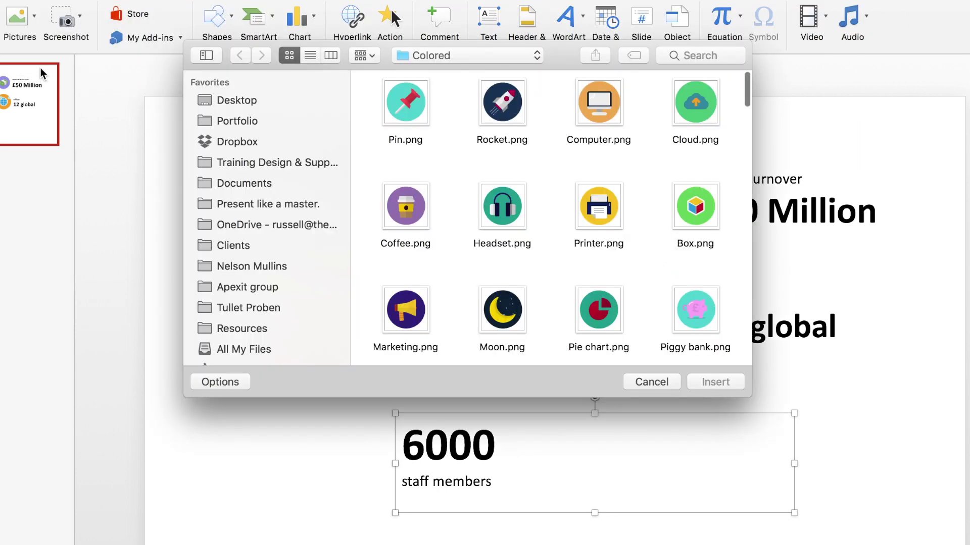
pyautogui.scroll(-5, 636, 259)
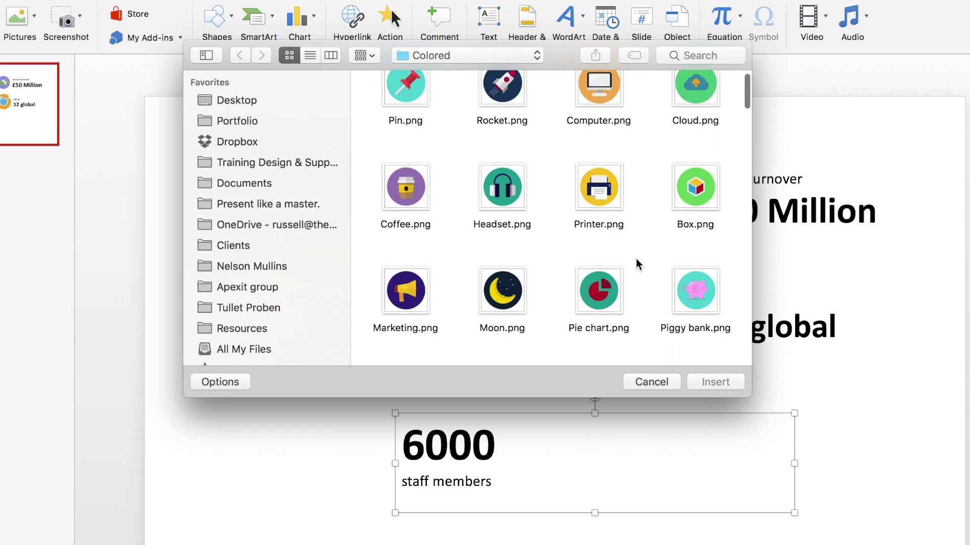
pyautogui.scroll(-5, 636, 258)
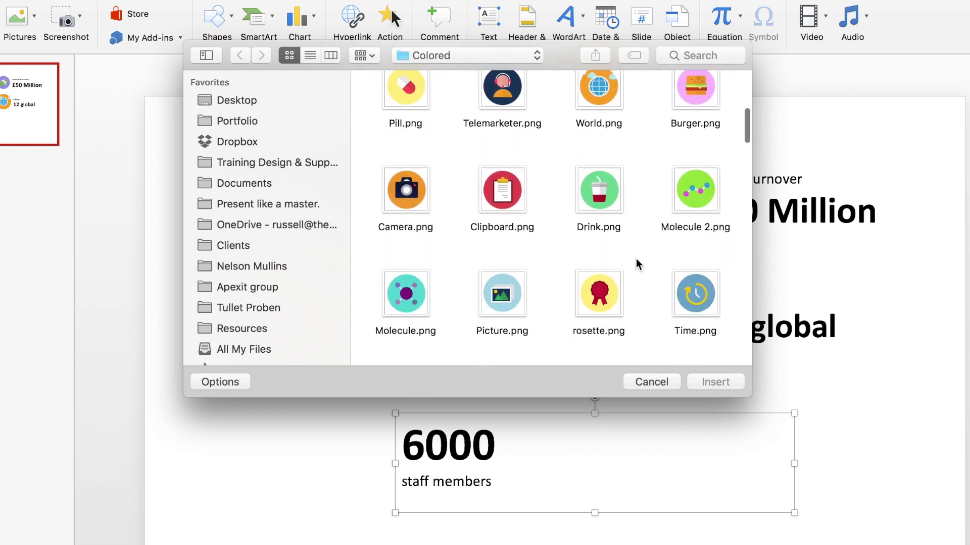
pyautogui.scroll(-3, 635, 259)
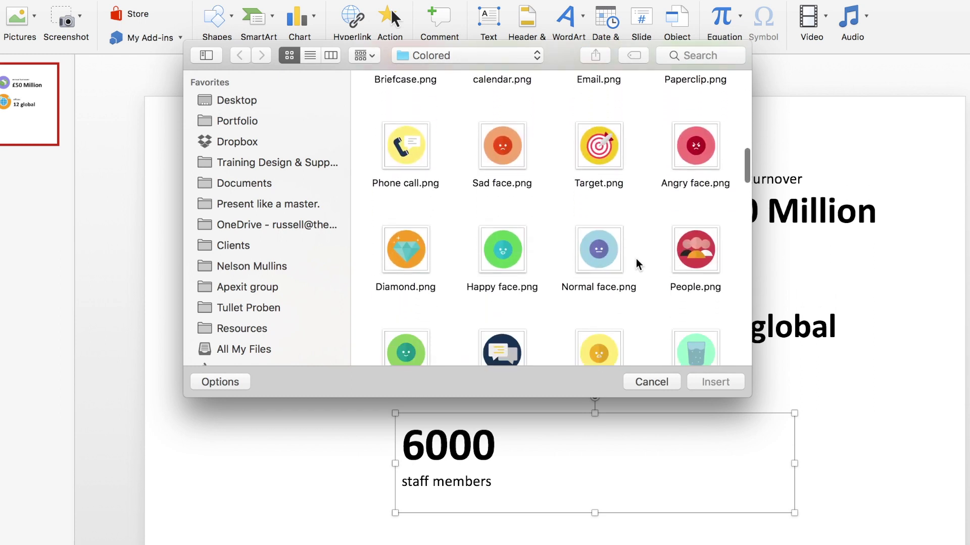
pyautogui.click(696, 192)
pyautogui.moveTo(696, 192)
pyautogui.mouseDown()
pyautogui.moveTo(597, 243)
pyautogui.moveTo(687, 199)
pyautogui.moveTo(690, 207)
pyautogui.mouseUp()
pyautogui.click(704, 382)
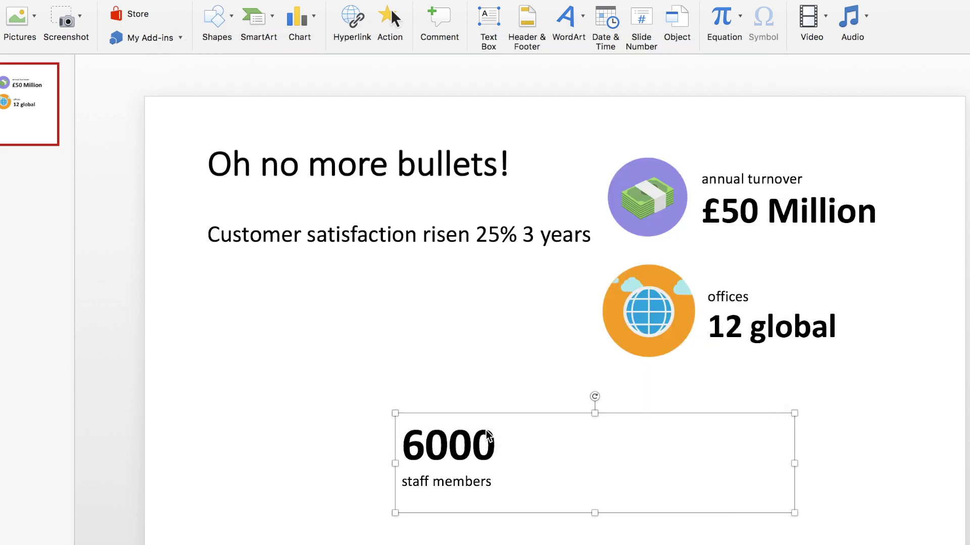
# - Shrink the people icon to about 4.5 cm, group it with the 6000 text, and place it below 12 global
pyautogui.moveTo(506, 329); pyautogui.dragTo(237, 402)
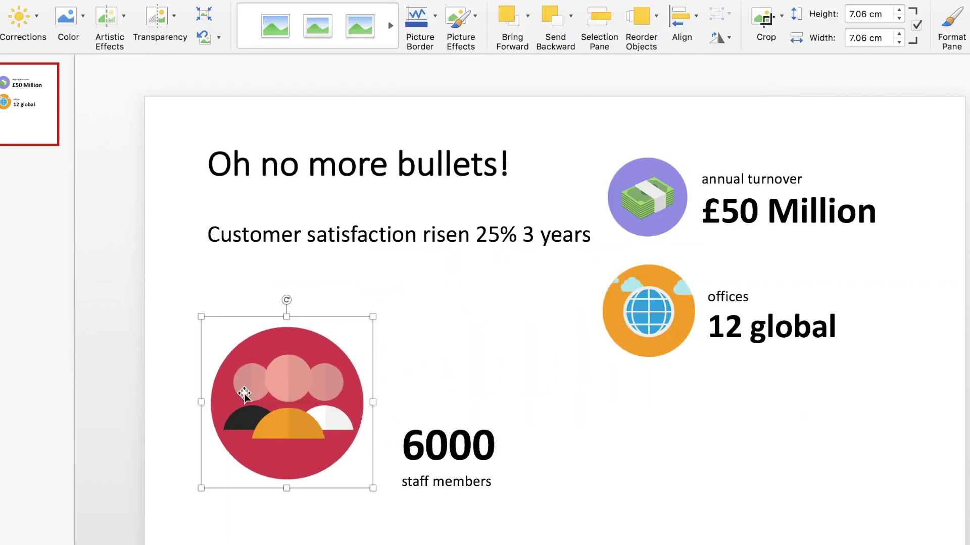
pyautogui.moveTo(371, 317); pyautogui.dragTo(309, 380)
pyautogui.moveTo(278, 415); pyautogui.dragTo(365, 449)
pyautogui.keyDown('shift'); pyautogui.click(418, 441); pyautogui.keyUp('shift')
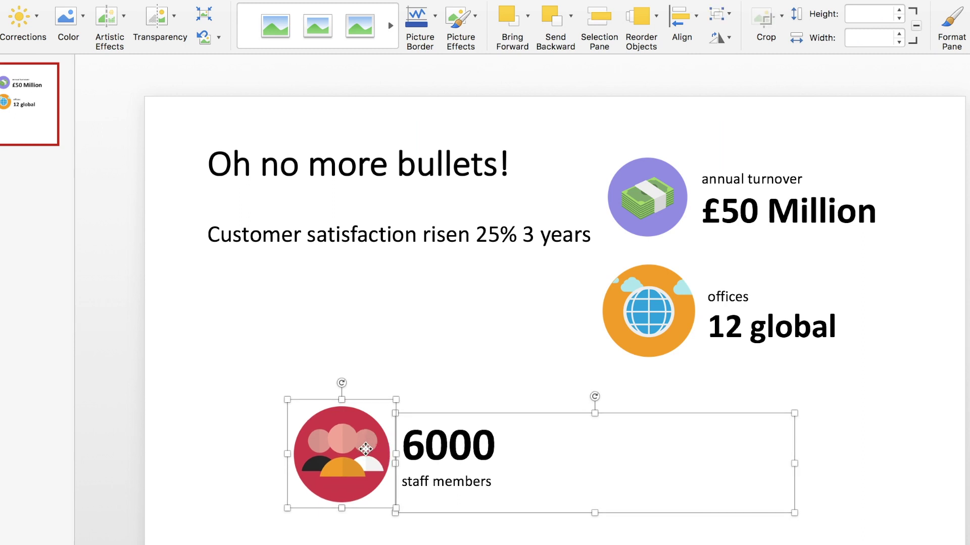
pyautogui.rightClick(365, 448)
pyautogui.moveTo(417, 512)
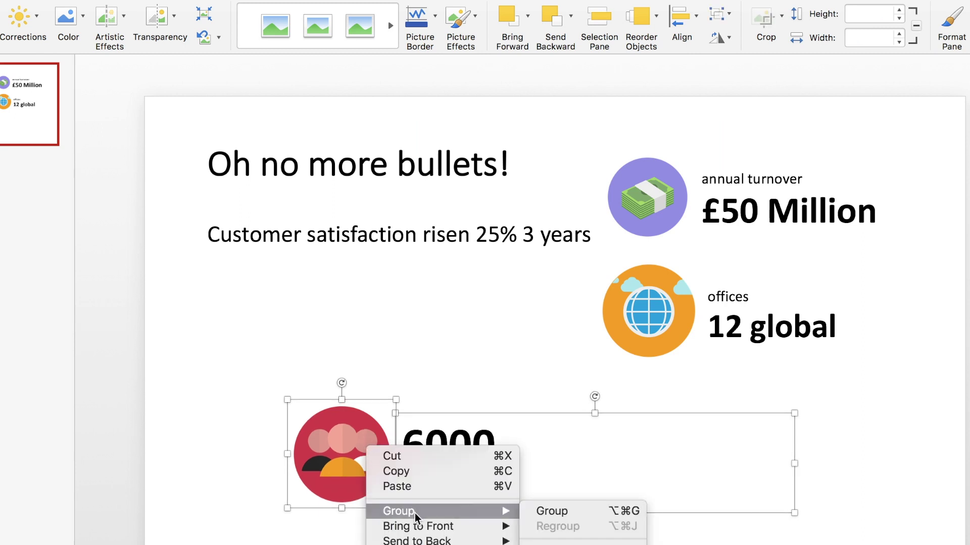
pyautogui.click(561, 512)
pyautogui.moveTo(358, 474); pyautogui.dragTo(668, 439)
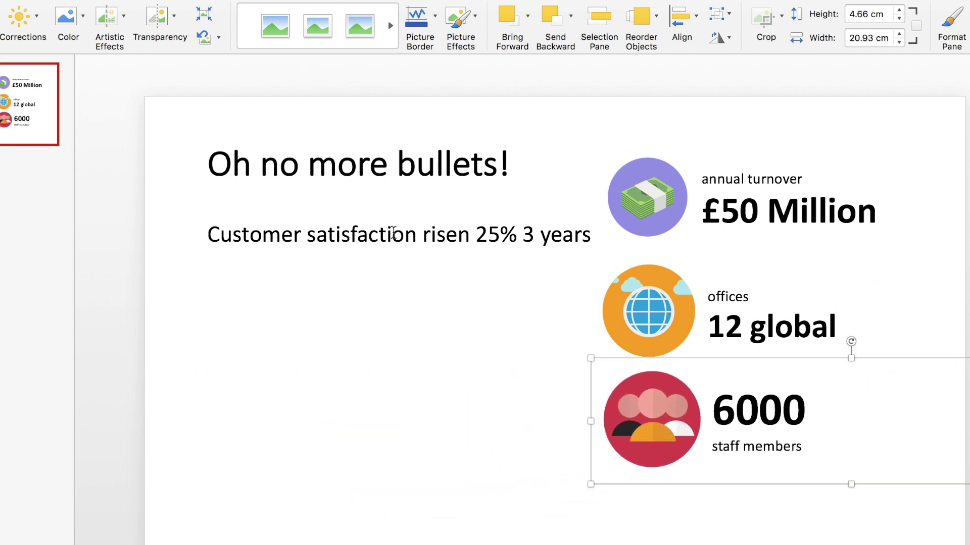
pyautogui.click(404, 233)
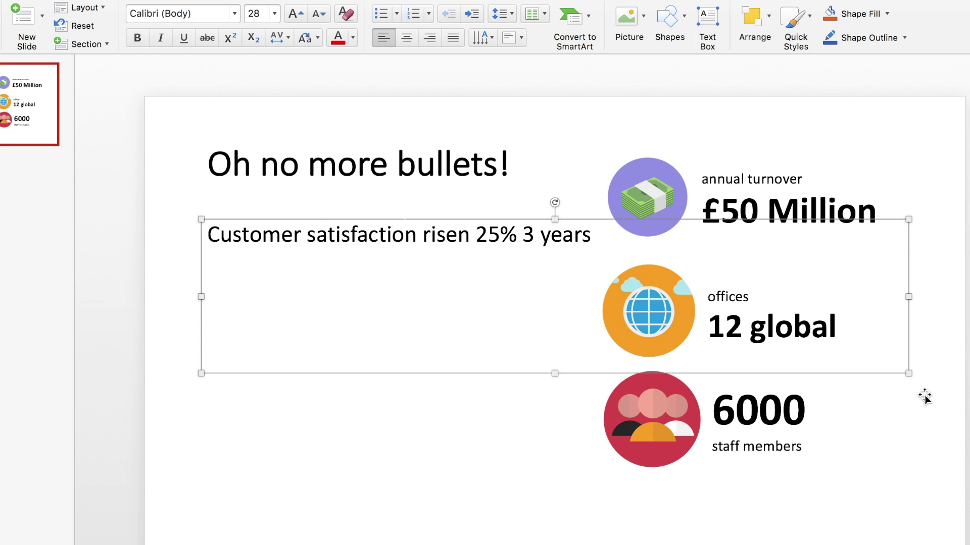
# - Shrink the Customer satisfaction text box to one line and move it lower on the left
pyautogui.moveTo(911, 375); pyautogui.dragTo(611, 262)
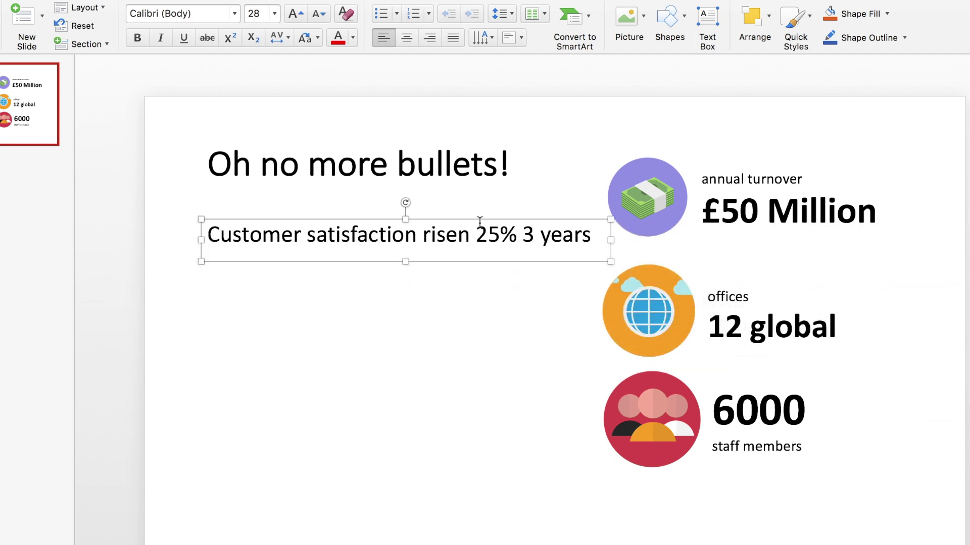
pyautogui.moveTo(474, 222); pyautogui.dragTo(462, 347)
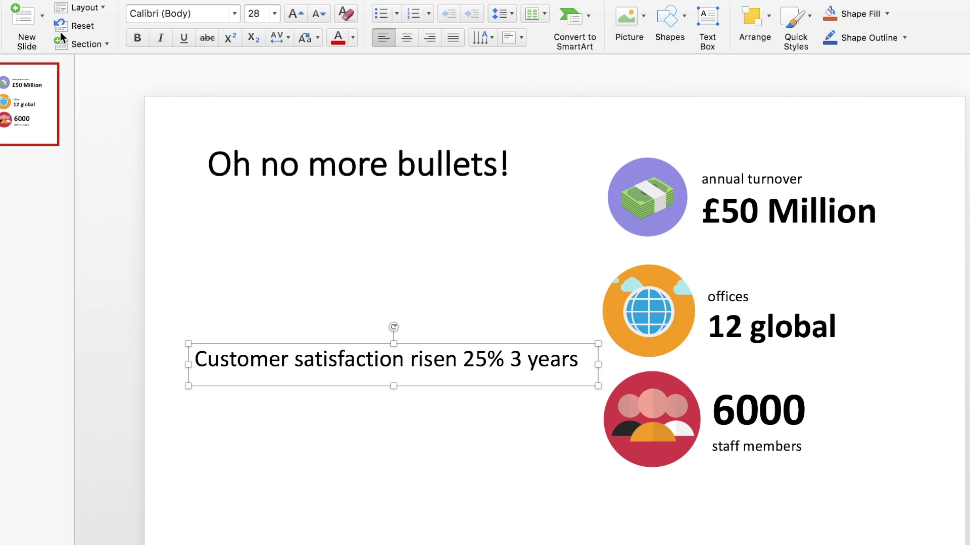
pyautogui.click(33, 2)
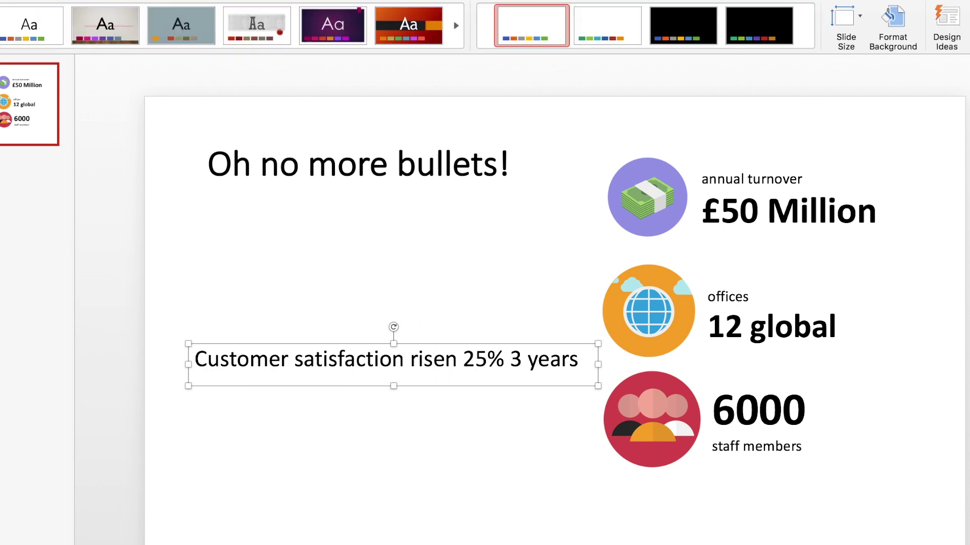
pyautogui.click(12, 1)
pyautogui.click(27, 25)
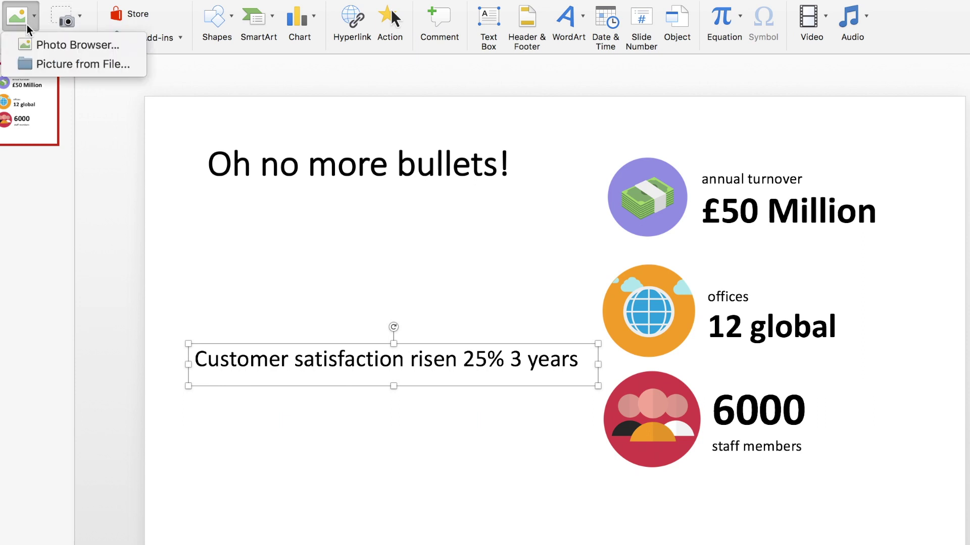
# - Insert the Graph.png icon from file onto the slide
pyautogui.click(34, 64)
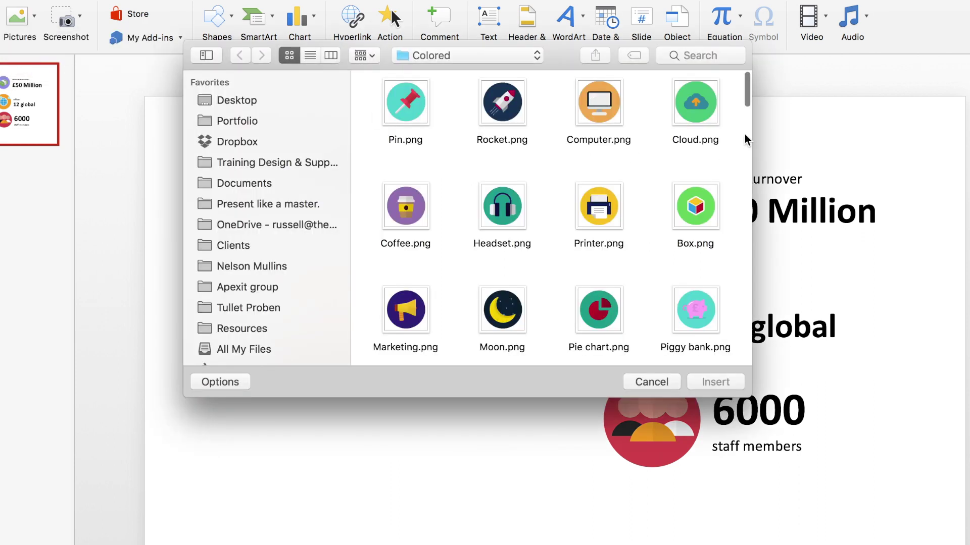
pyautogui.scroll(-5, 646, 281)
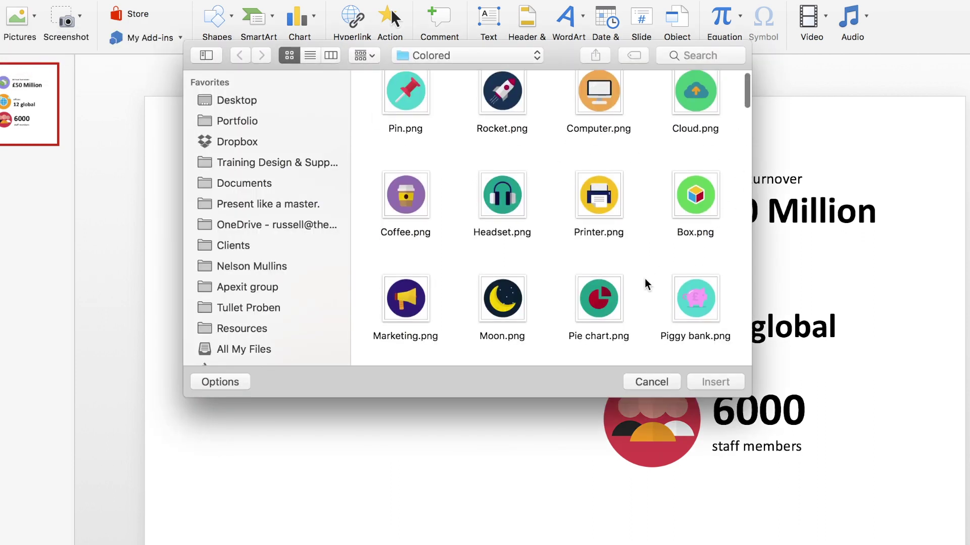
pyautogui.scroll(-10, 645, 281)
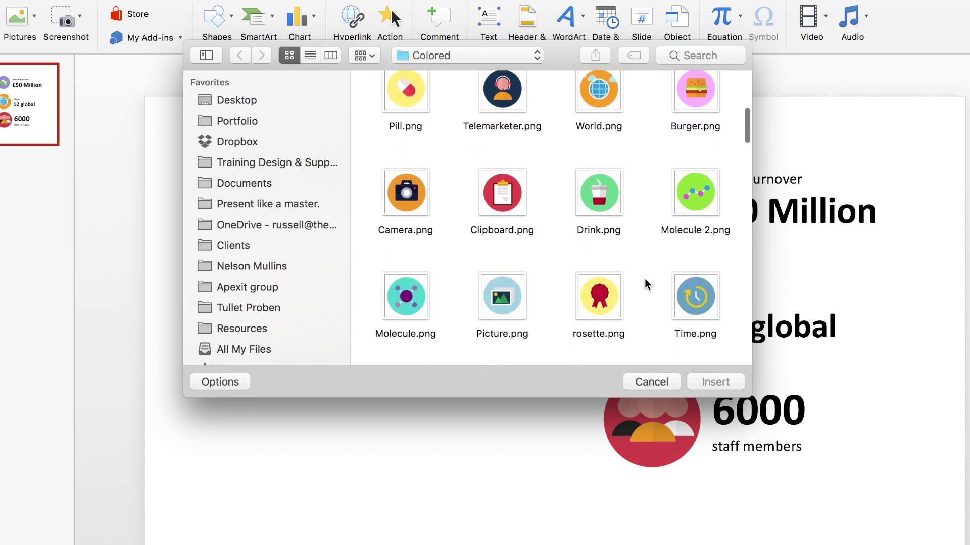
pyautogui.scroll(-10, 645, 282)
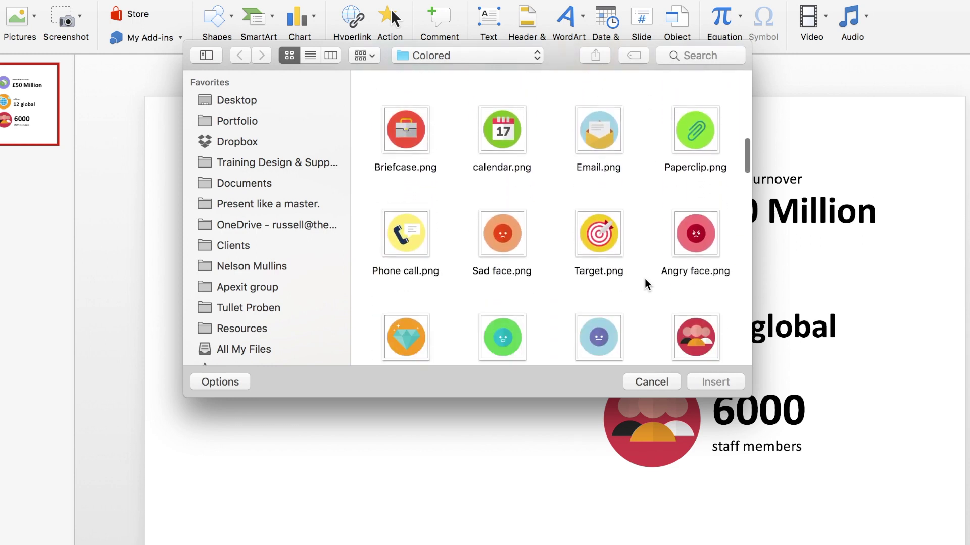
pyautogui.scroll(-10, 644, 281)
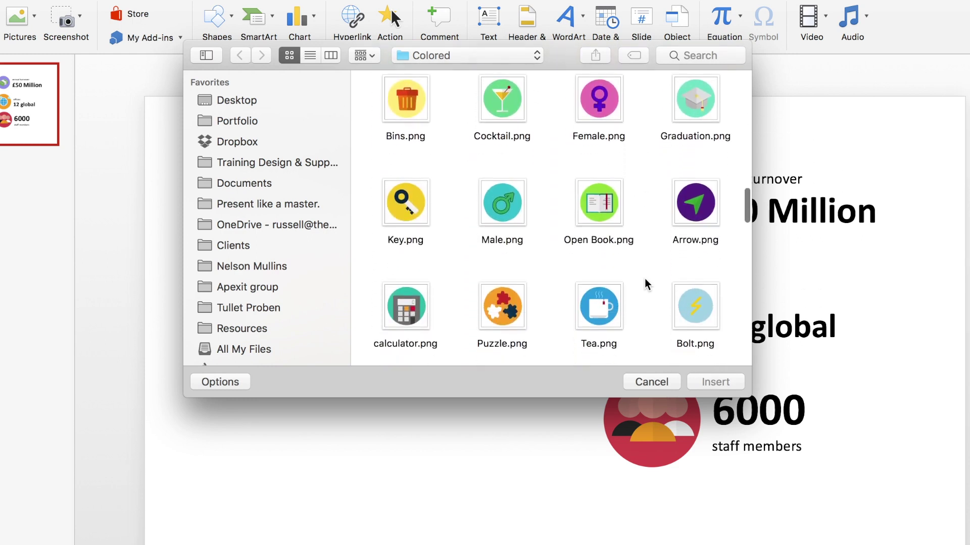
pyautogui.scroll(-6, 645, 284)
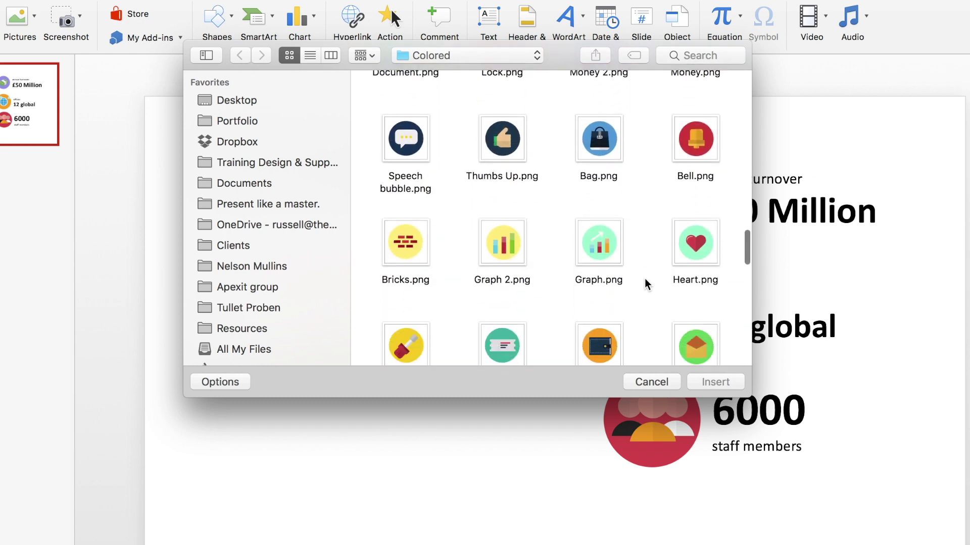
pyautogui.click(610, 144)
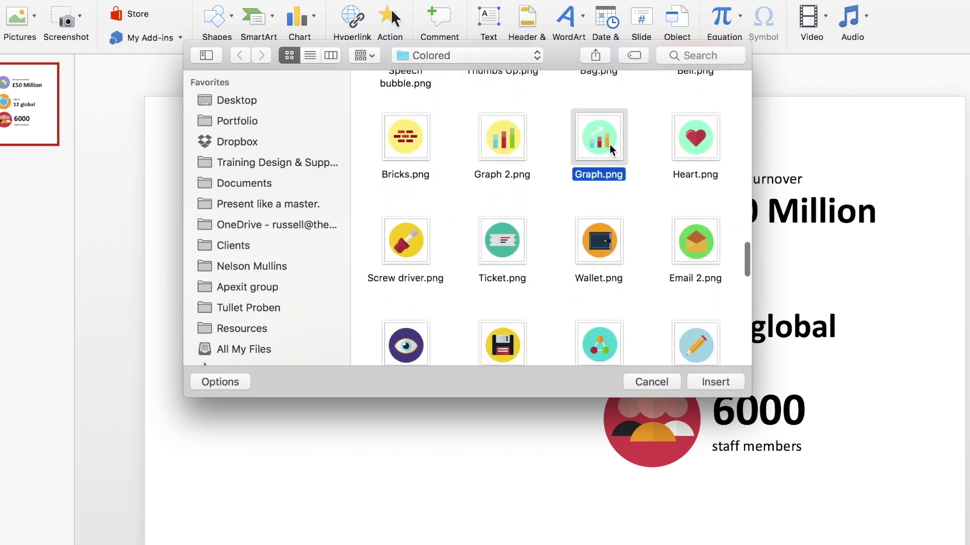
pyautogui.click(717, 388)
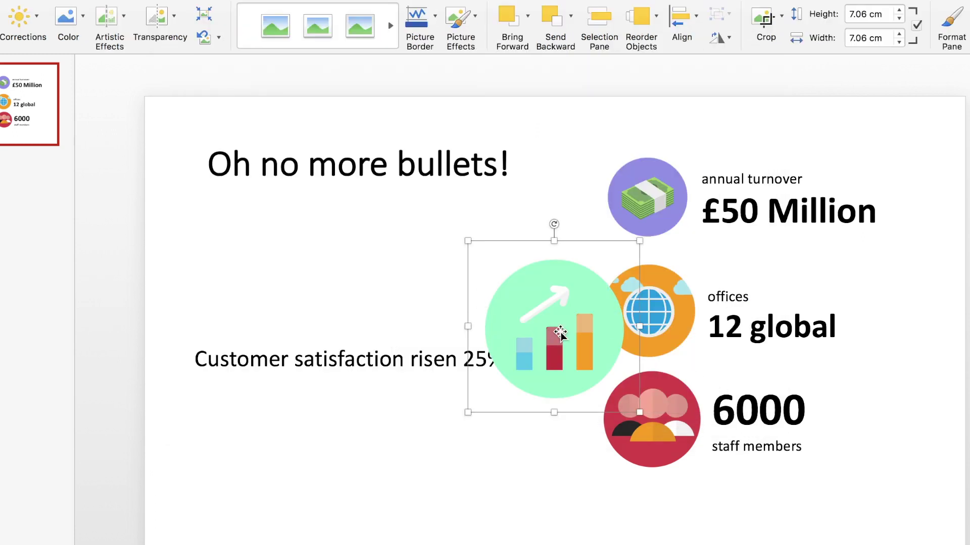
# - Shrink the graph icon to 4.72 cm and place it above the Customer satisfaction line
pyautogui.moveTo(535, 308); pyautogui.dragTo(377, 272)
pyautogui.moveTo(474, 199); pyautogui.dragTo(420, 266)
pyautogui.moveTo(375, 329); pyautogui.dragTo(271, 312)
pyautogui.click(399, 362)
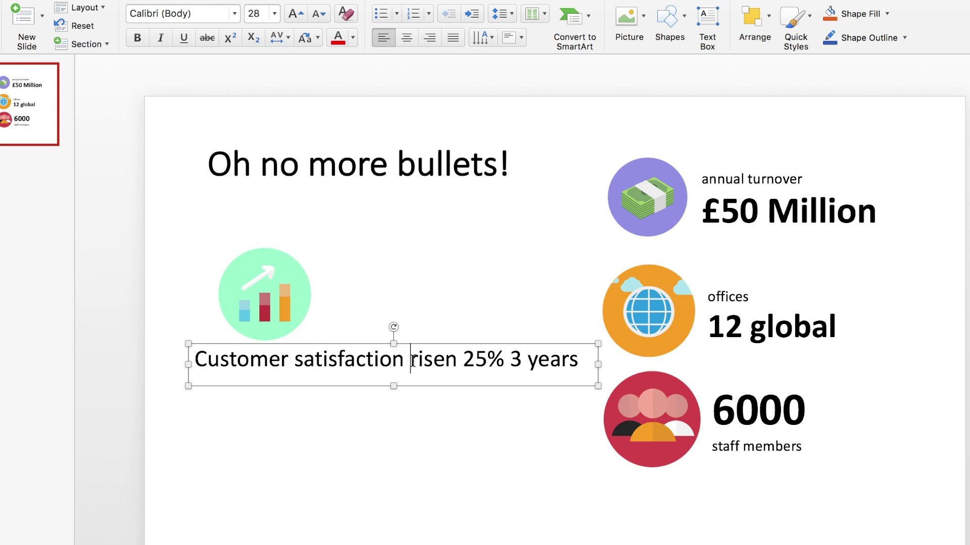
# - Make 'risen 25%' bold and larger and move it onto its own line
pyautogui.moveTo(412, 360); pyautogui.dragTo(509, 361)
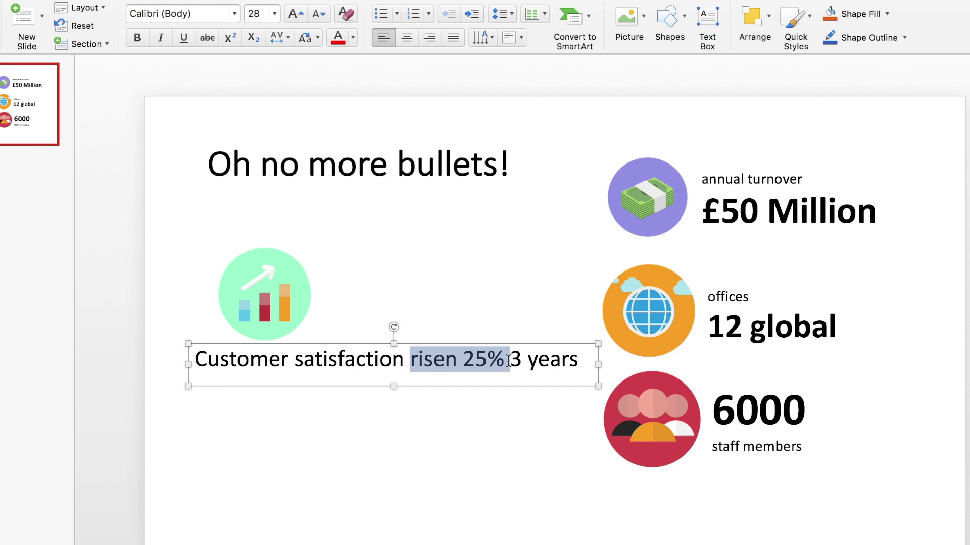
pyautogui.press('super+b')
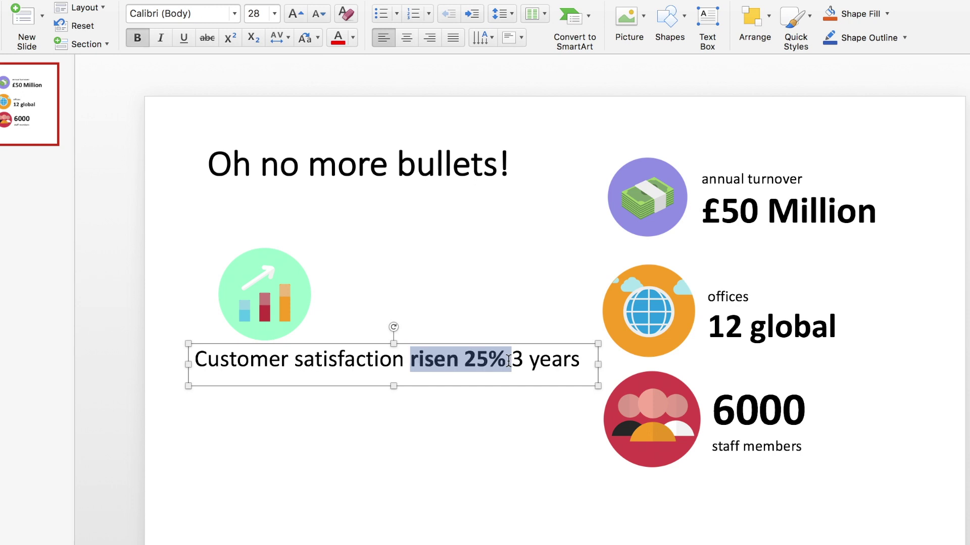
pyautogui.press('super+shift+period')
pyautogui.press('super+shift+period')
pyautogui.press('super+shift+period')
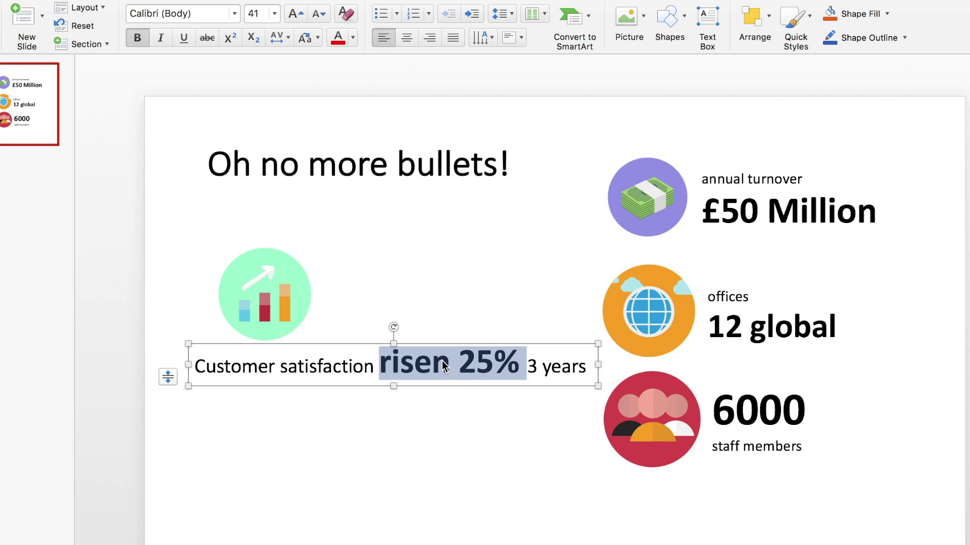
pyautogui.click(381, 366)
pyautogui.press('Return')
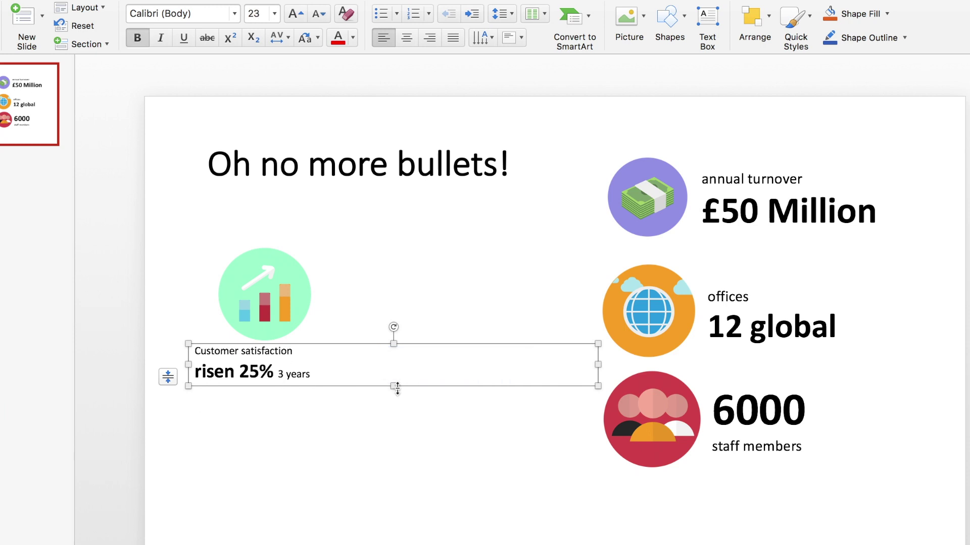
# - Add a lowercase 'over' after 'risen 25%' and put '3 years' on the next line
pyautogui.moveTo(397, 387); pyautogui.dragTo(395, 436)
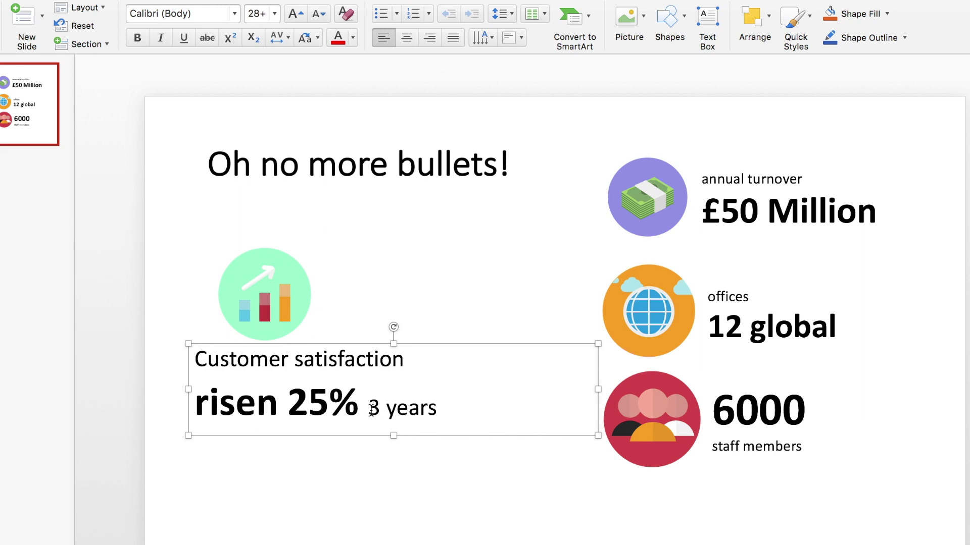
pyautogui.click(371, 408)
pyautogui.press('Return')
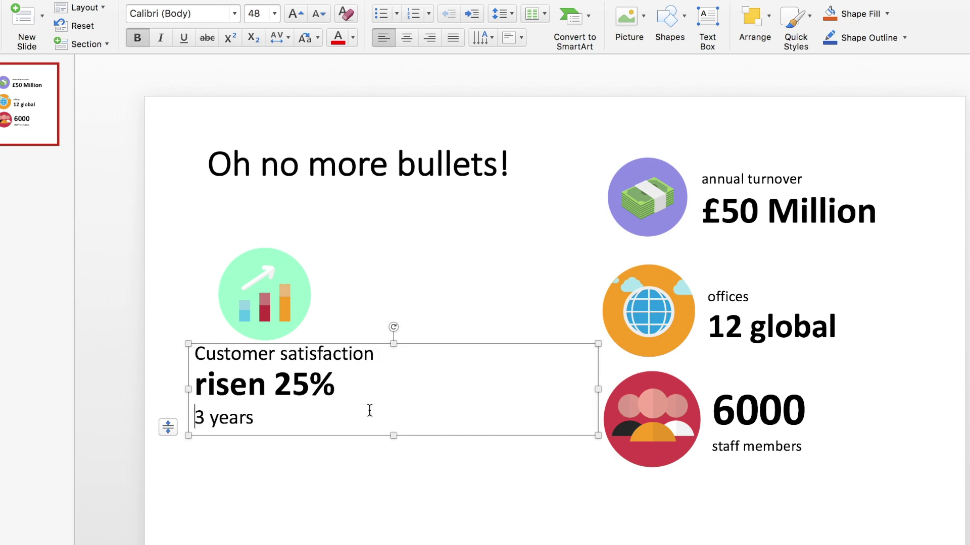
pyautogui.write('over')
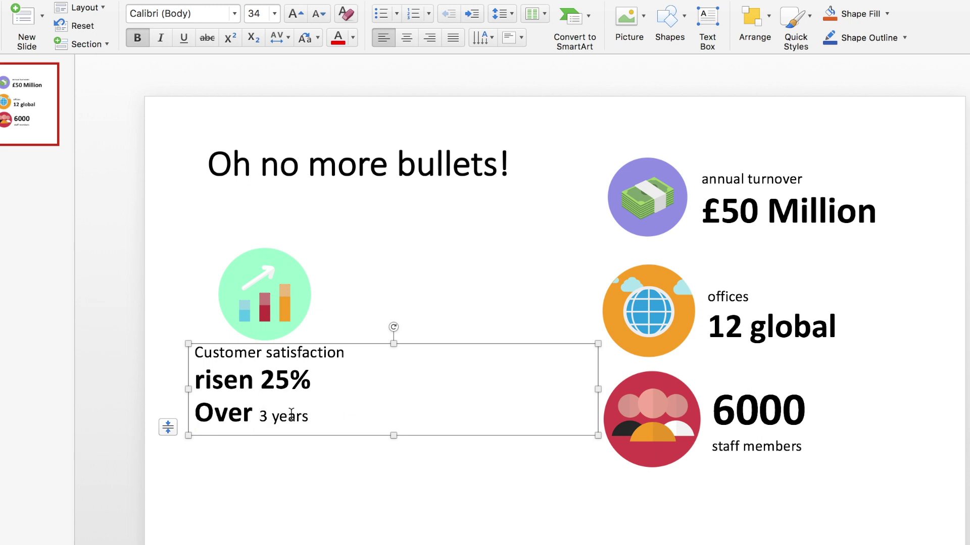
pyautogui.press('BackSpace')
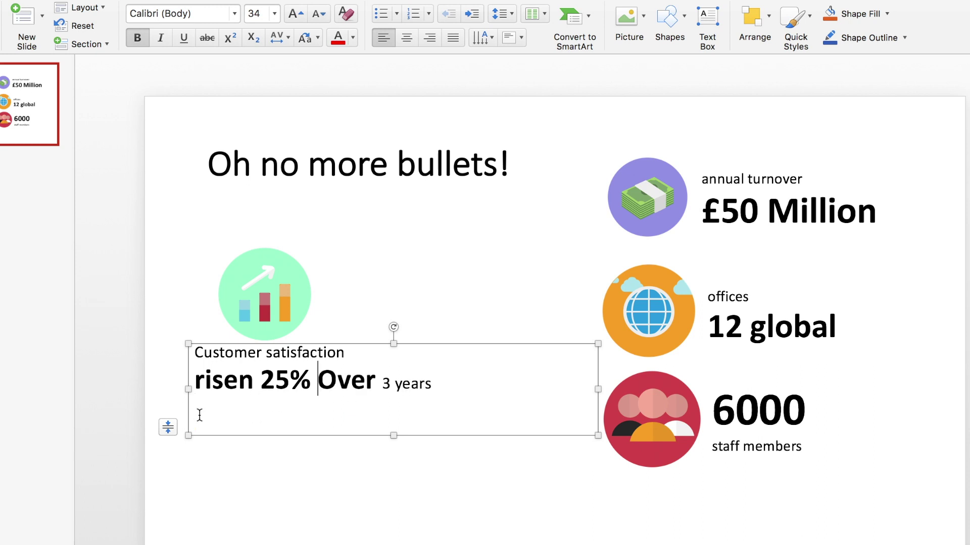
pyautogui.hotkey('shift', 'Right')
pyautogui.write('o')
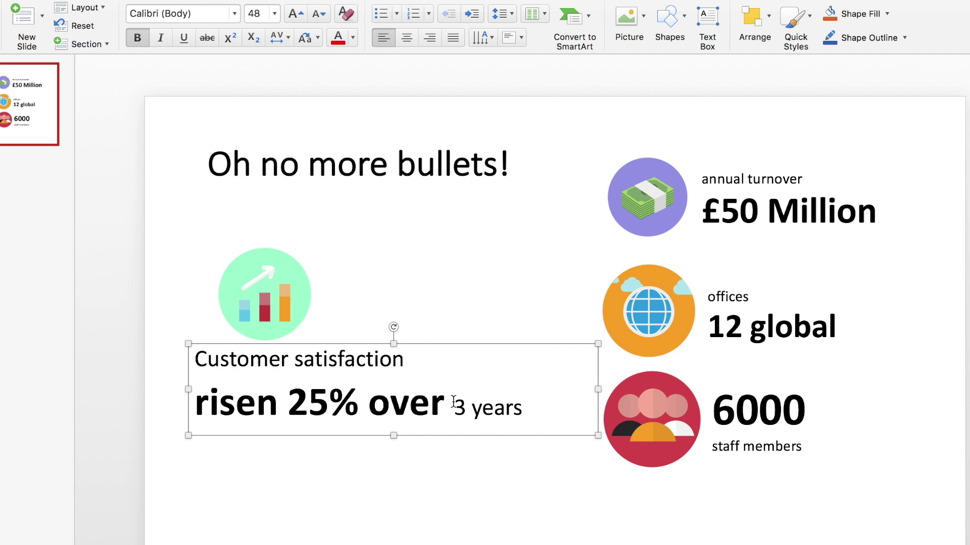
# - Make '3 years' bold and larger, then reduce the font size of all the satisfaction text
pyautogui.moveTo(453, 402); pyautogui.dragTo(529, 401)
pyautogui.press('super+b')
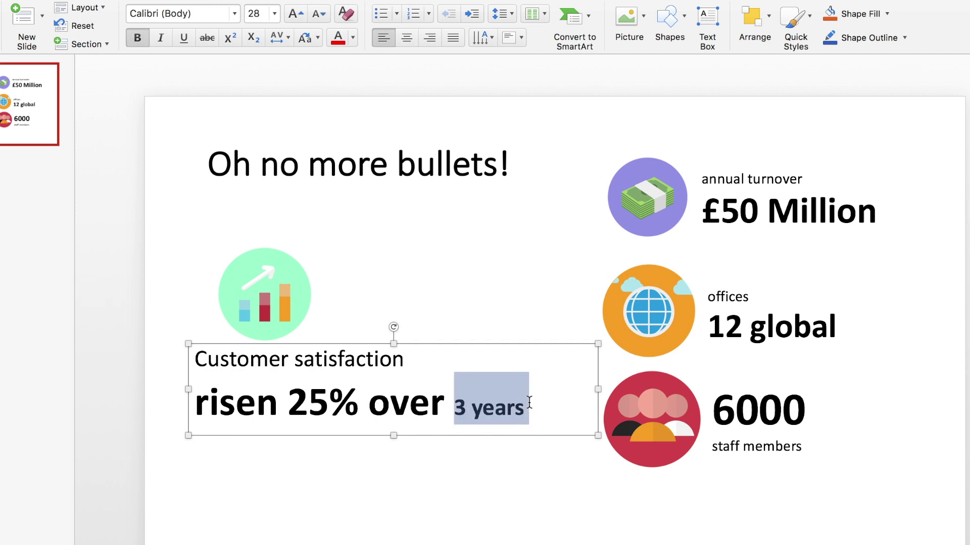
pyautogui.press('super+shift+period')
pyautogui.press('super+shift+period')
pyautogui.press('super+shift+period')
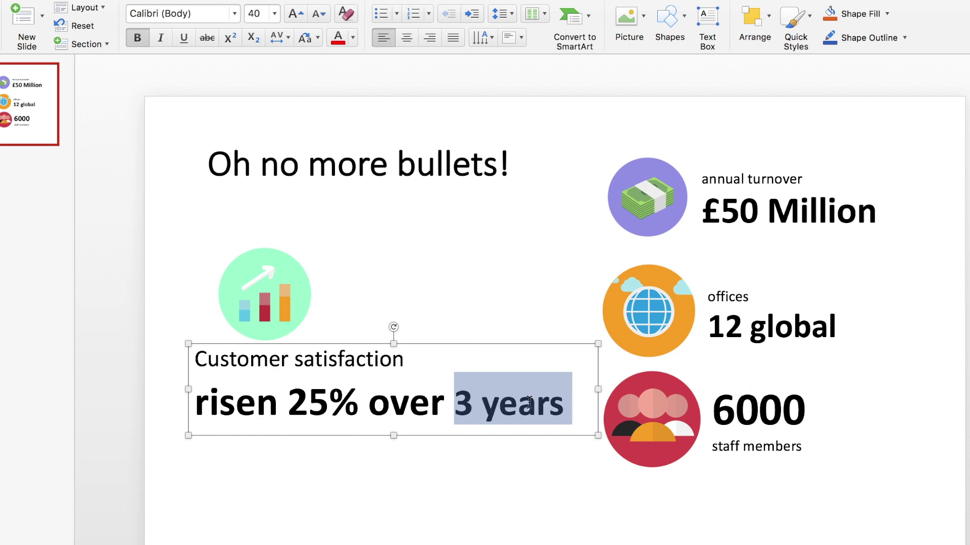
pyautogui.click(512, 487)
pyautogui.click(359, 402)
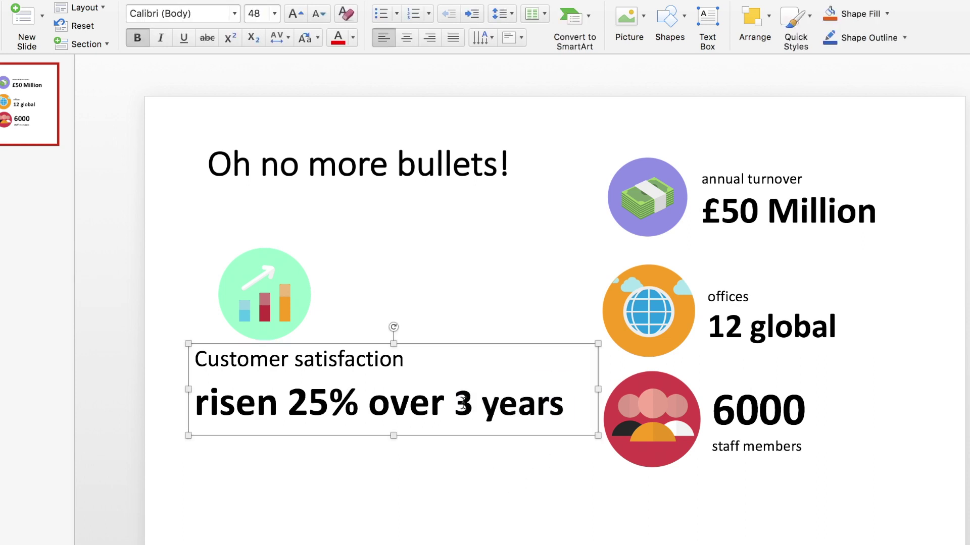
pyautogui.press('super+a')
pyautogui.press('super+shift+comma')
pyautogui.press('super+shift+comma')
pyautogui.press('super+shift+comma')
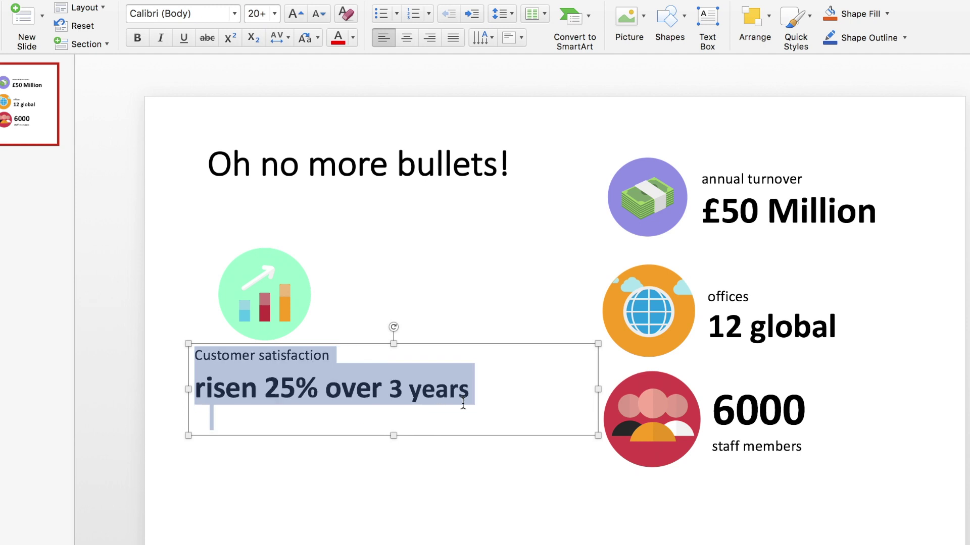
pyautogui.click(493, 490)
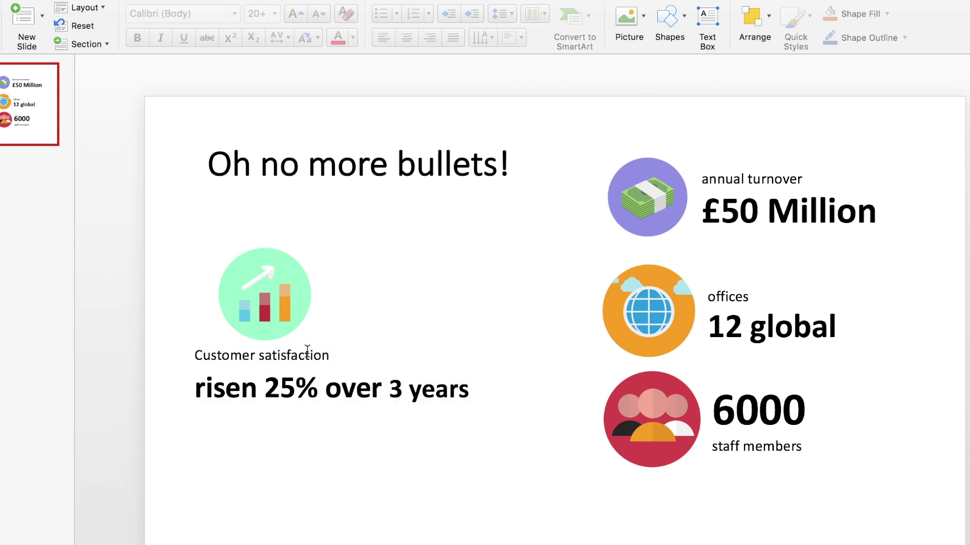
# - Group the green chart icon with the satisfaction text beside it and move the pair to the lower left
pyautogui.moveTo(270, 316); pyautogui.dragTo(372, 271)
pyautogui.click(256, 389)
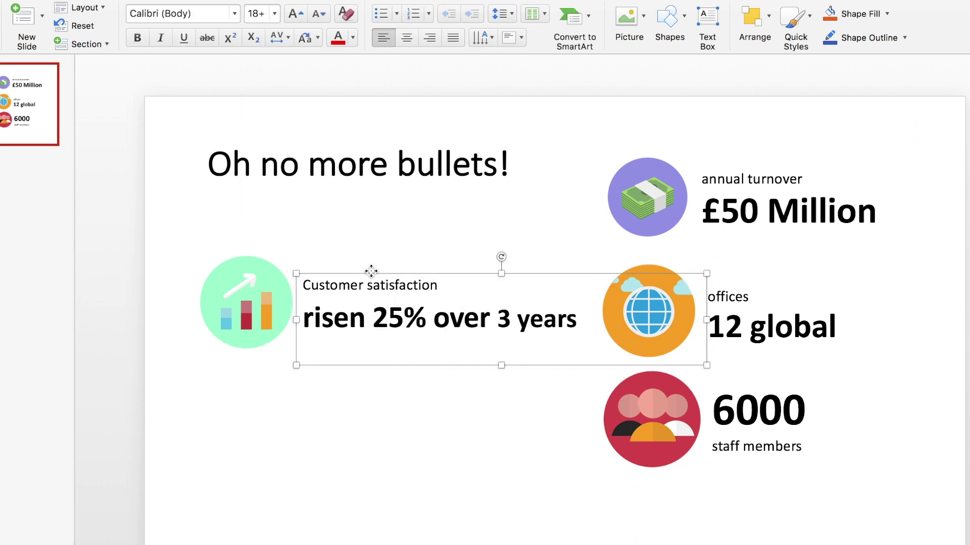
pyautogui.keyDown('shift'); pyautogui.click(270, 303); pyautogui.keyUp('shift')
pyautogui.rightClick(270, 304)
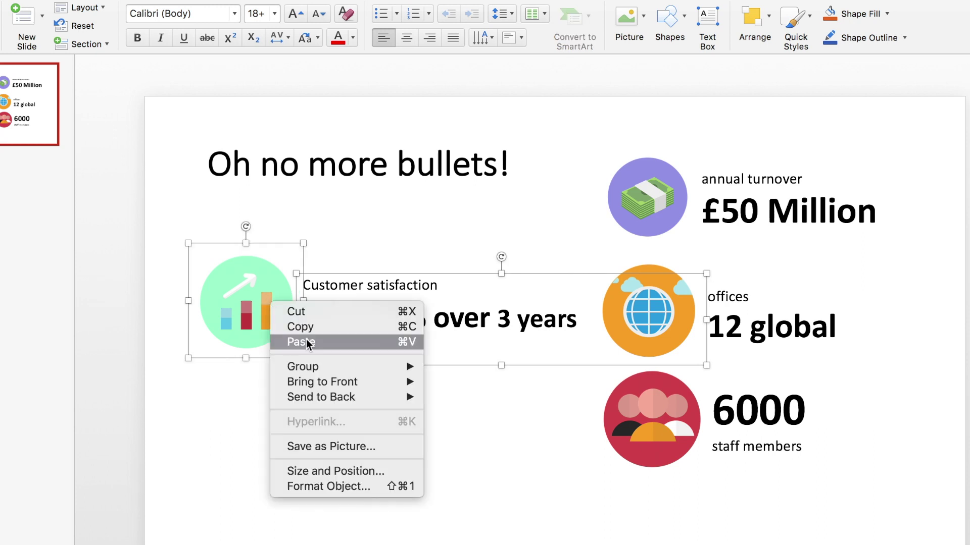
pyautogui.moveTo(316, 371)
pyautogui.moveTo(283, 298); pyautogui.dragTo(325, 441)
pyautogui.click(660, 386)
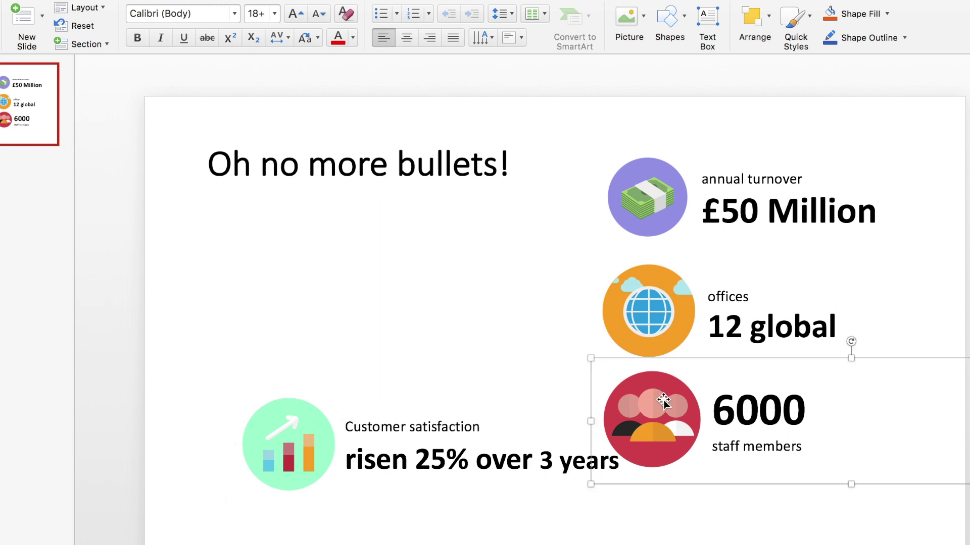
# - Arrange the blocks: 6000 top-left, 12 global bottom-right, £50 Million top-right
pyautogui.moveTo(663, 401); pyautogui.dragTo(296, 301)
pyautogui.click(688, 309)
pyautogui.moveTo(654, 307)
pyautogui.mouseDown()
pyautogui.moveTo(696, 403)
pyautogui.moveTo(653, 304)
pyautogui.mouseUp()
pyautogui.click(823, 327)
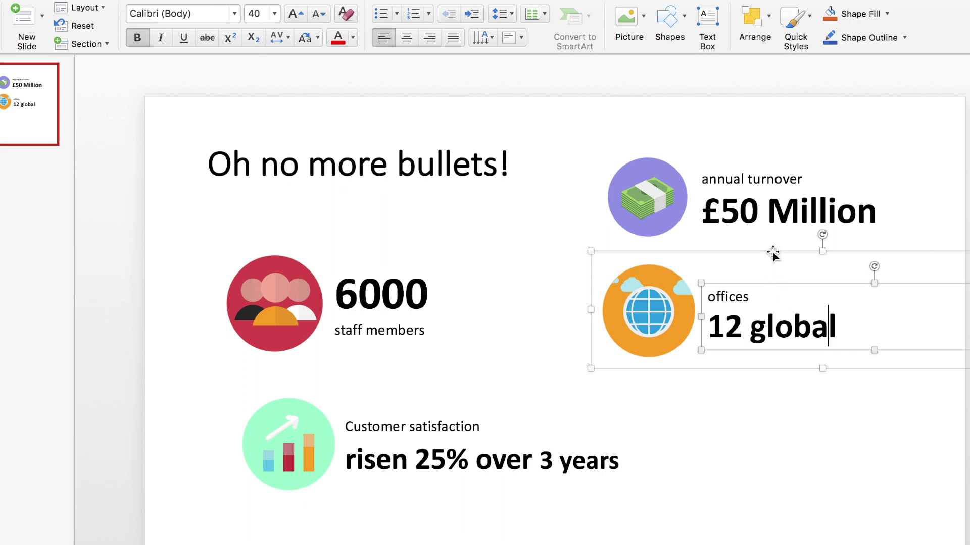
pyautogui.moveTo(772, 254); pyautogui.dragTo(822, 386)
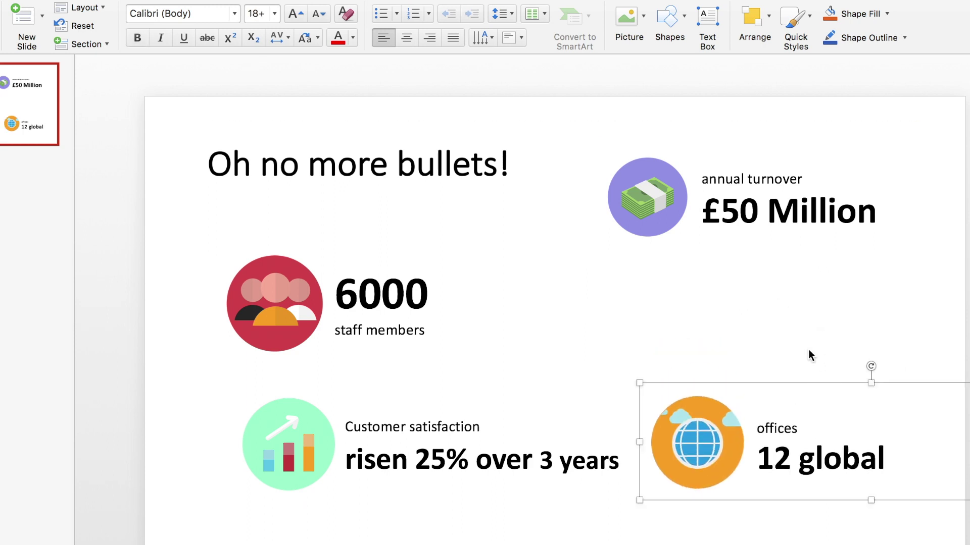
pyautogui.click(755, 209)
pyautogui.moveTo(718, 143); pyautogui.dragTo(758, 242)
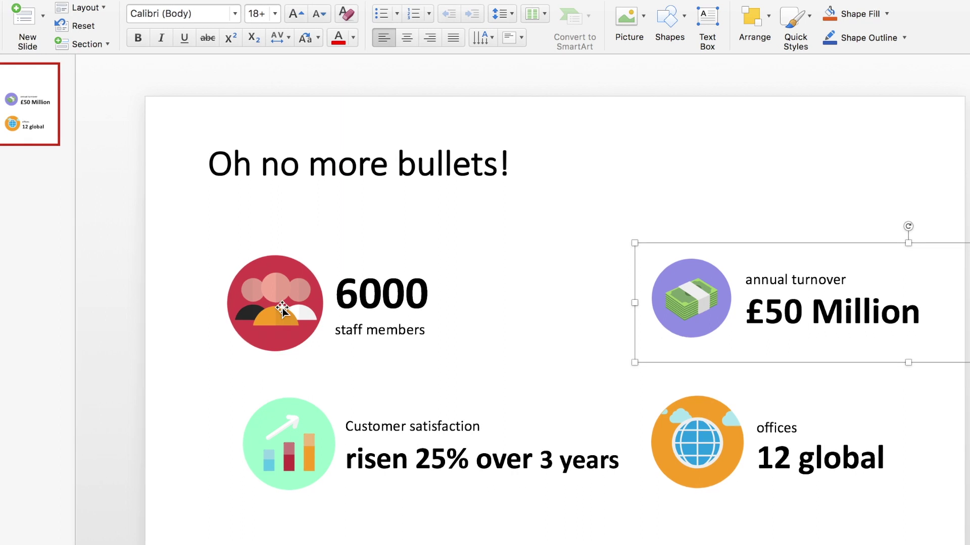
pyautogui.click(136, 297)
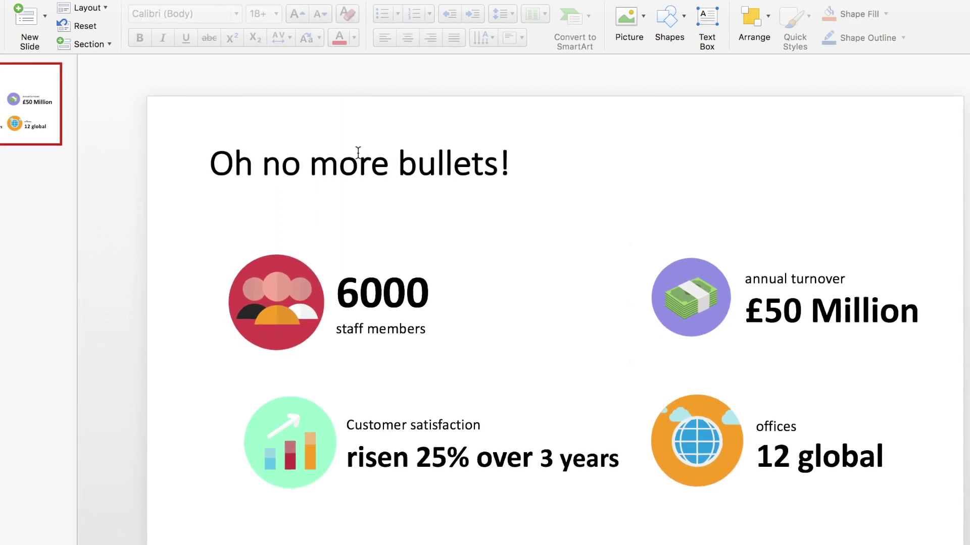
# - Delete the 'Oh no more bullets!' title text and its placeholder
pyautogui.click(363, 127)
pyautogui.press('Delete')
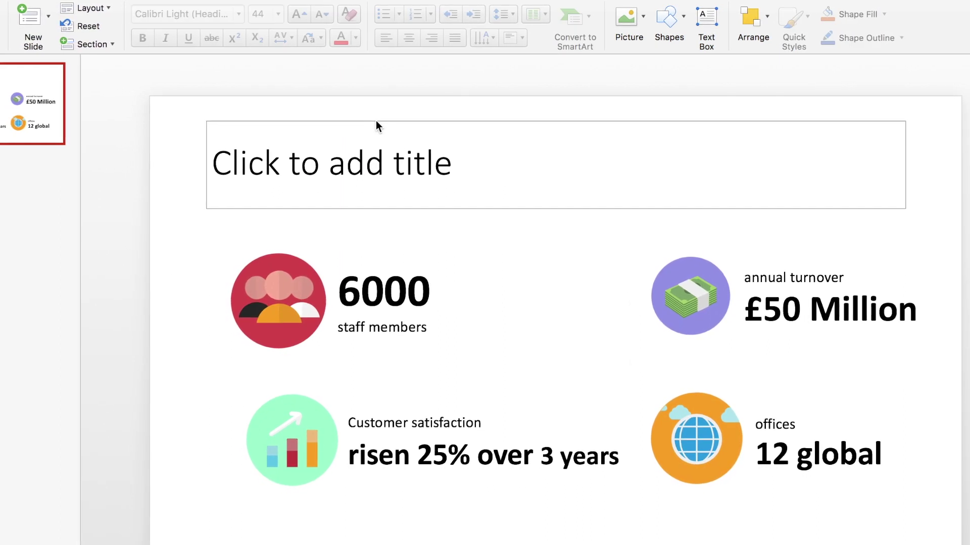
pyautogui.click(377, 120)
pyautogui.click(377, 120)
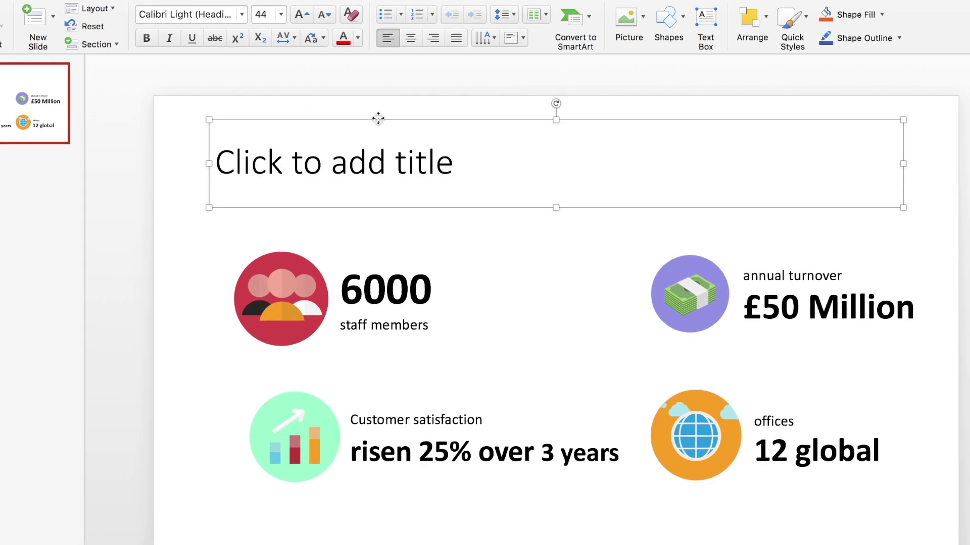
pyautogui.press('Delete')
# - Shift all four blocks up and left, then nudge the chart icon and satisfaction text left
pyautogui.press('super+a')
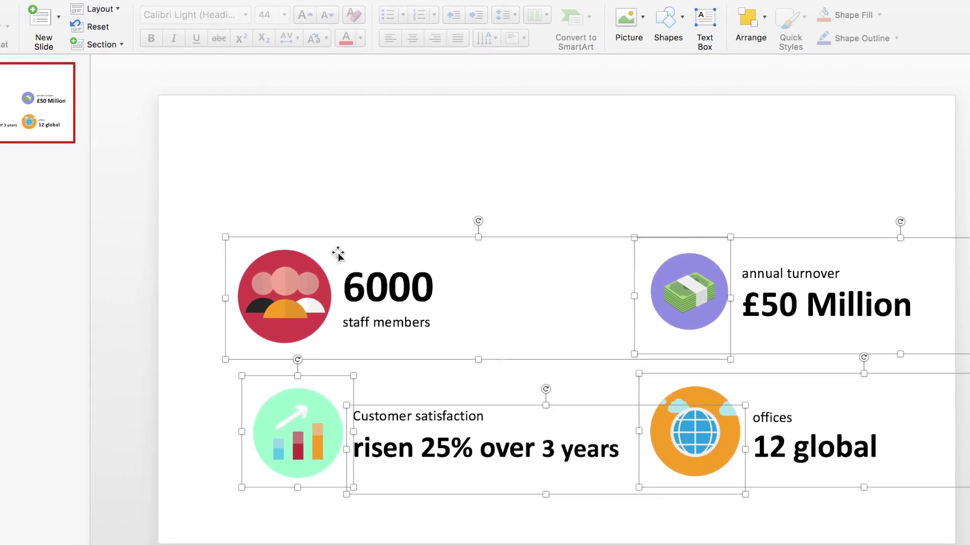
pyautogui.moveTo(300, 287); pyautogui.dragTo(285, 232)
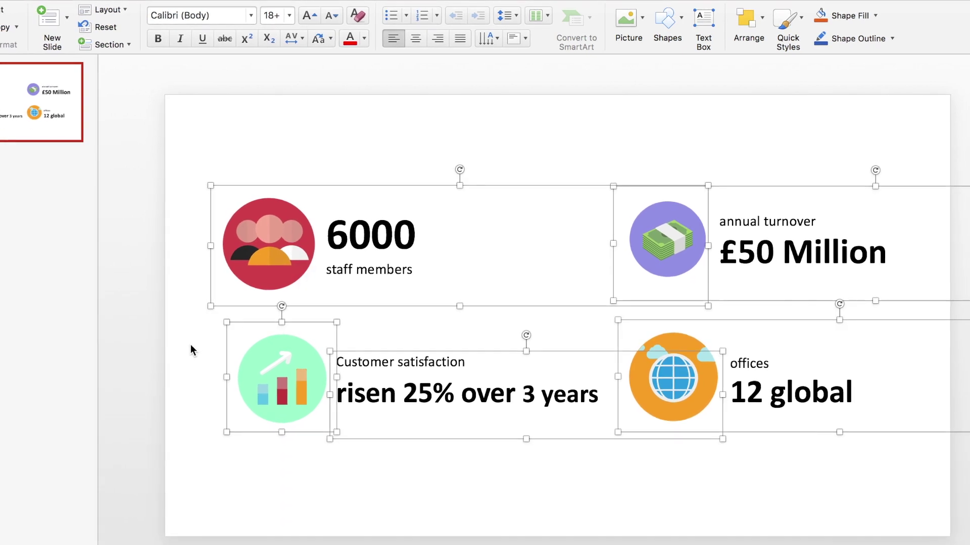
pyautogui.click(191, 346)
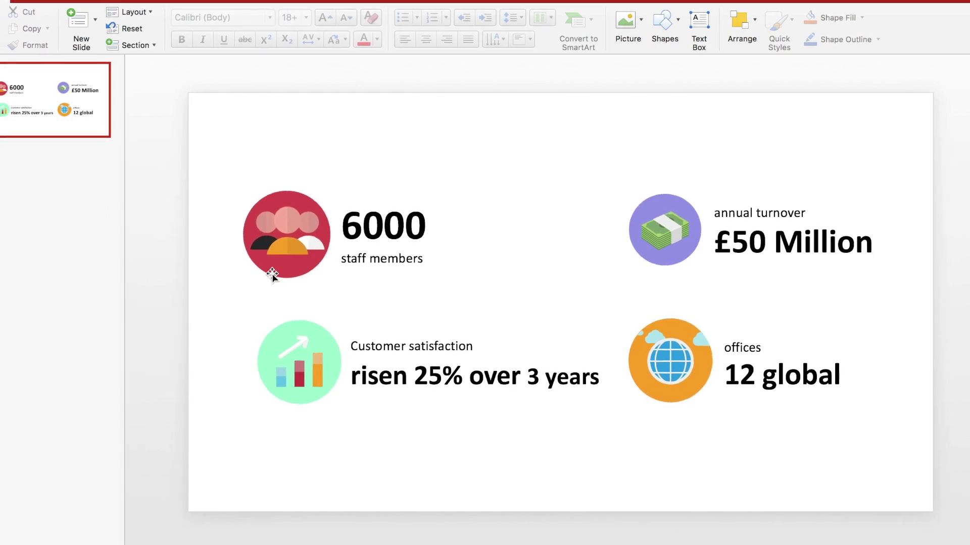
pyautogui.click(319, 371)
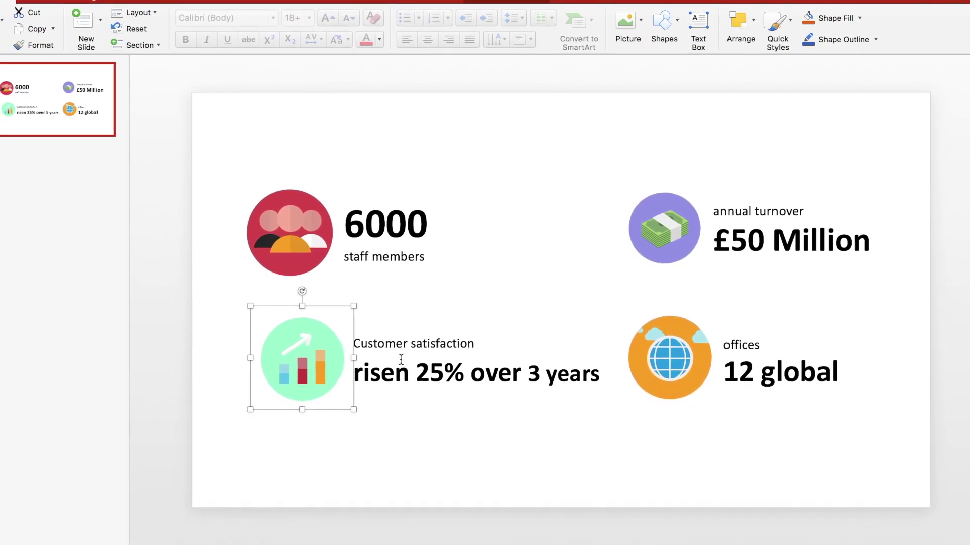
pyautogui.keyDown('shift'); pyautogui.click(416, 371); pyautogui.keyUp('shift')
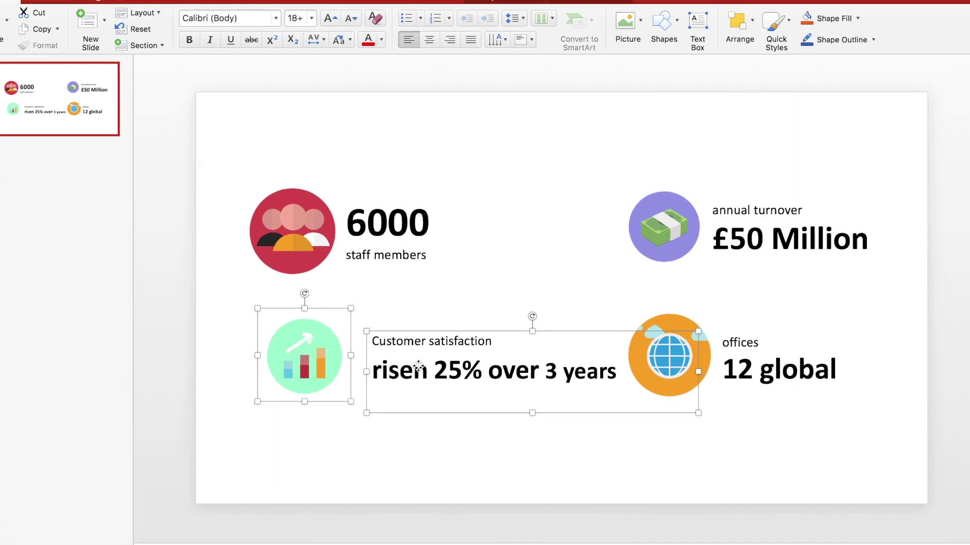
pyautogui.press('Left')
pyautogui.press('Left')
pyautogui.press('Left')
pyautogui.press('Left')
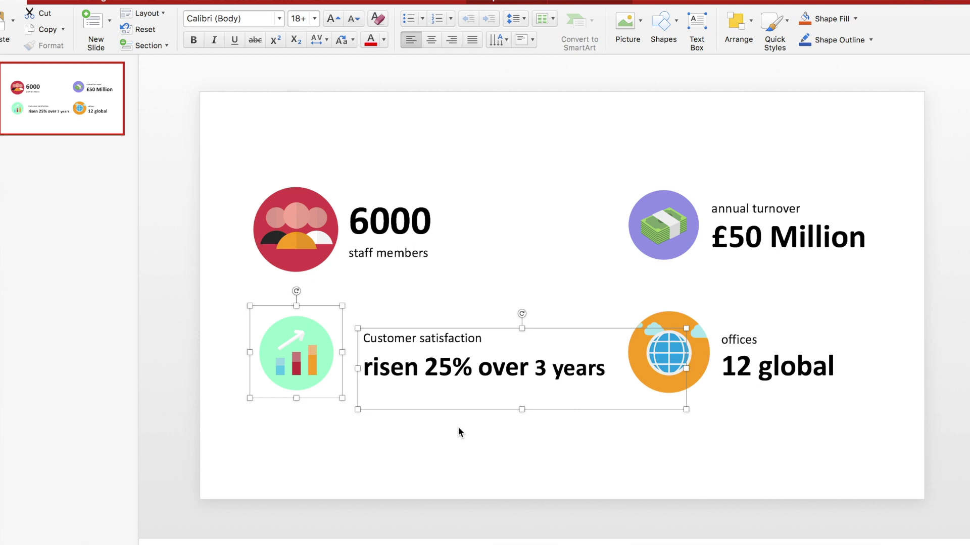
pyautogui.click(460, 451)
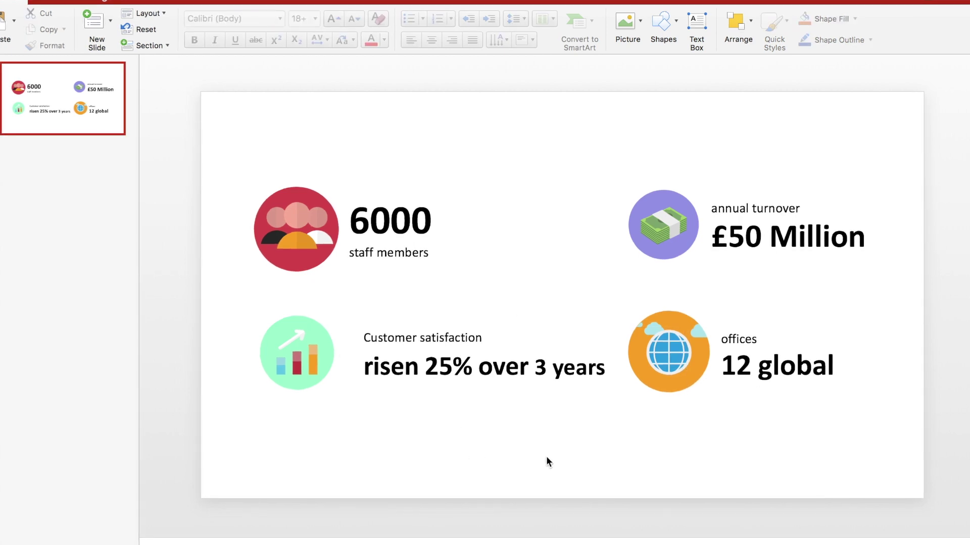